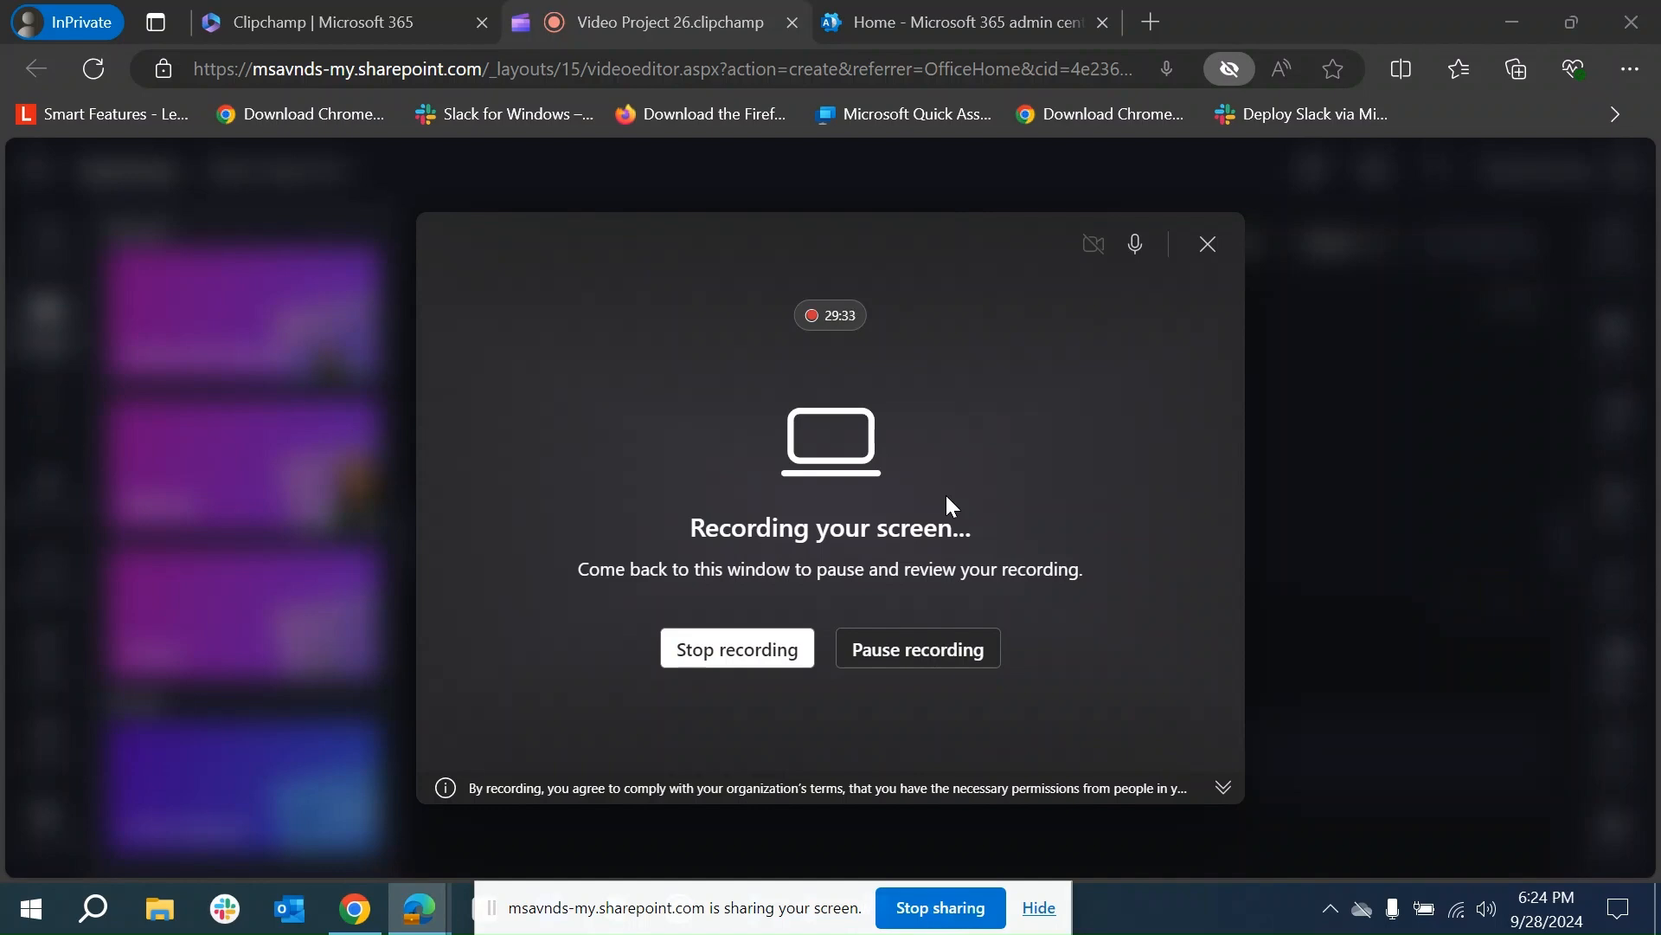
Switch to the Firefox private browsing window and open the Microsoft 365 home page
{"action": "left_click", "coordinate": [950, 31]}
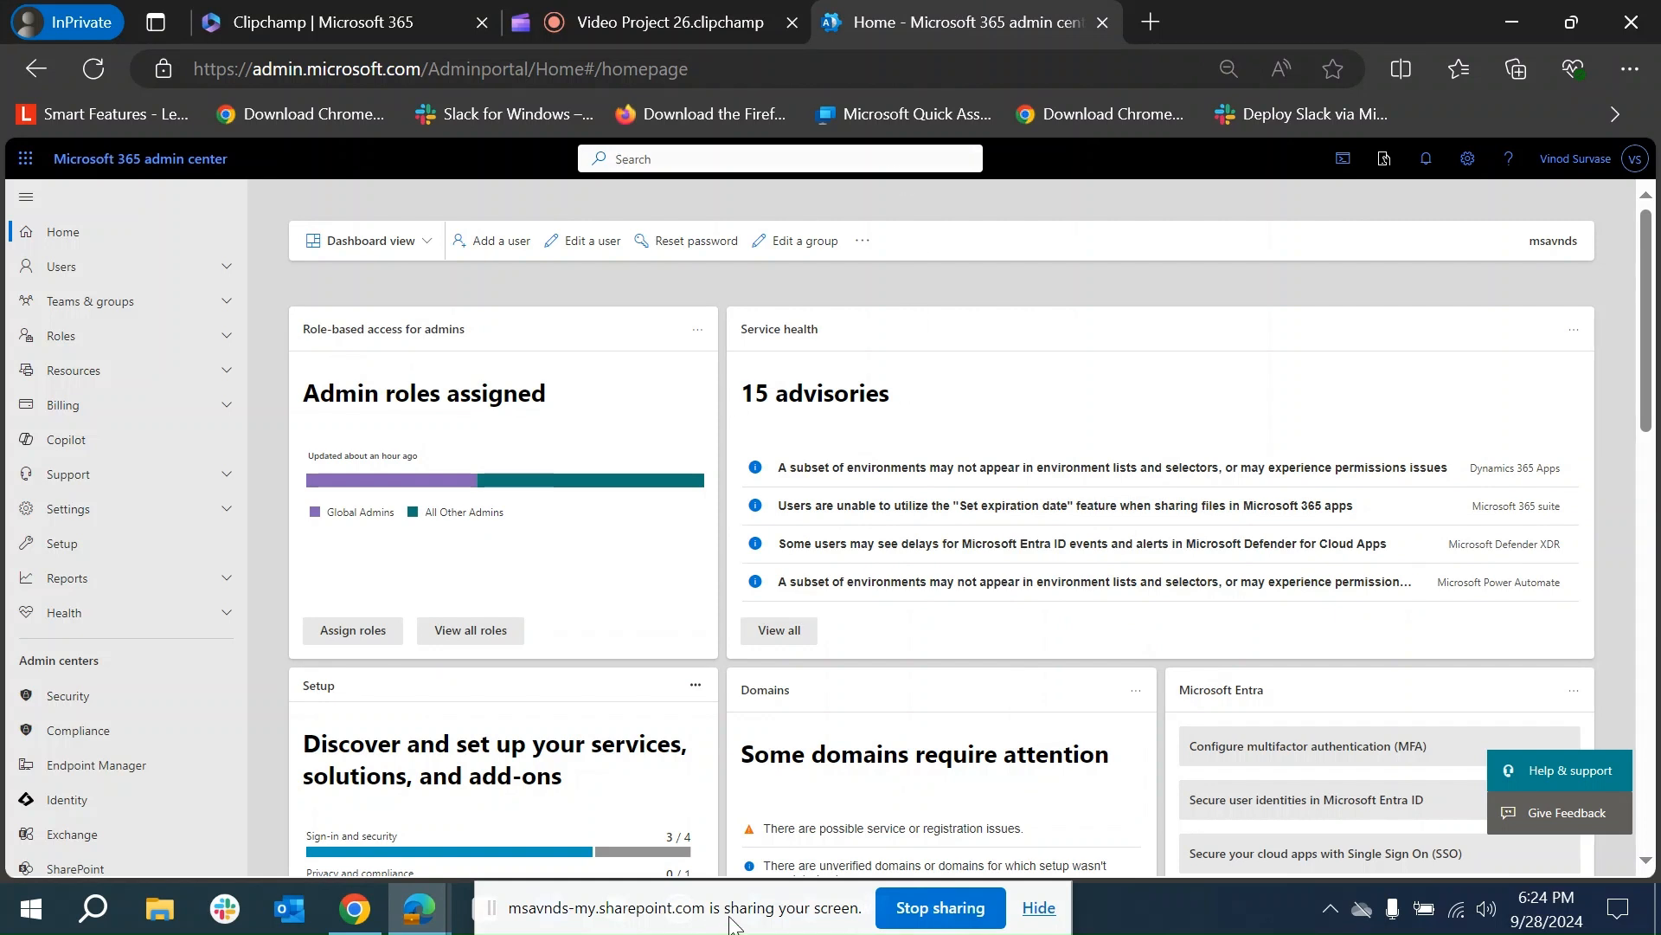
{"action": "left_click_drag", "start_coordinate": [746, 913], "coordinate": [740, 927]}
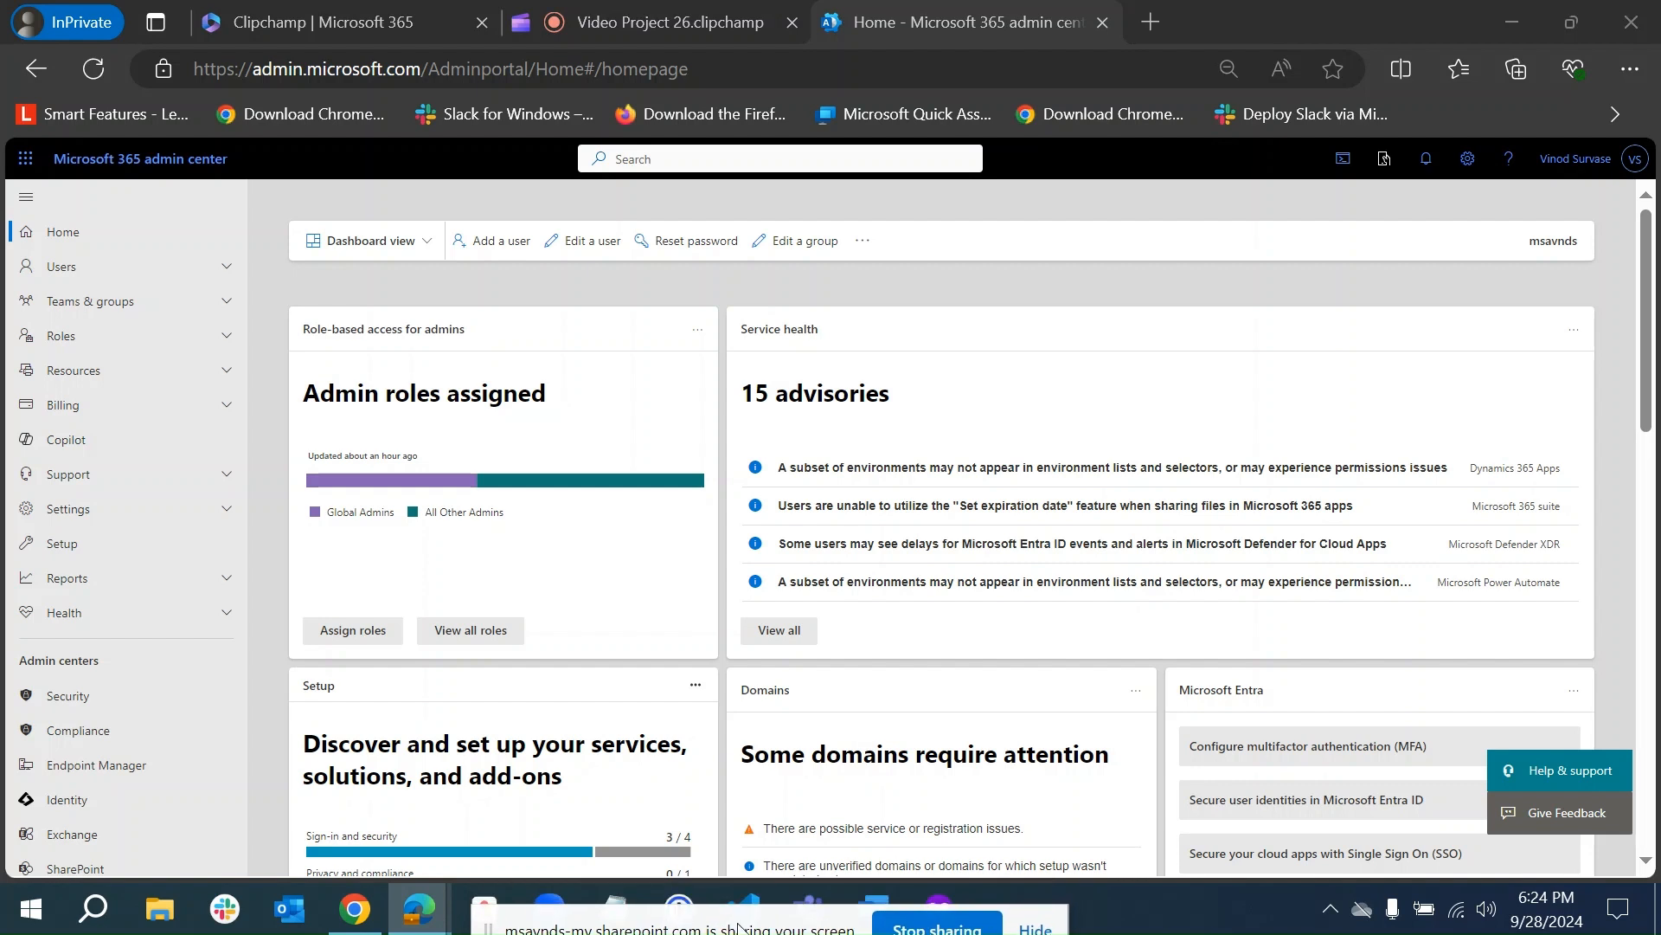
{"action": "left_click_drag", "start_coordinate": [740, 928], "coordinate": [462, 924]}
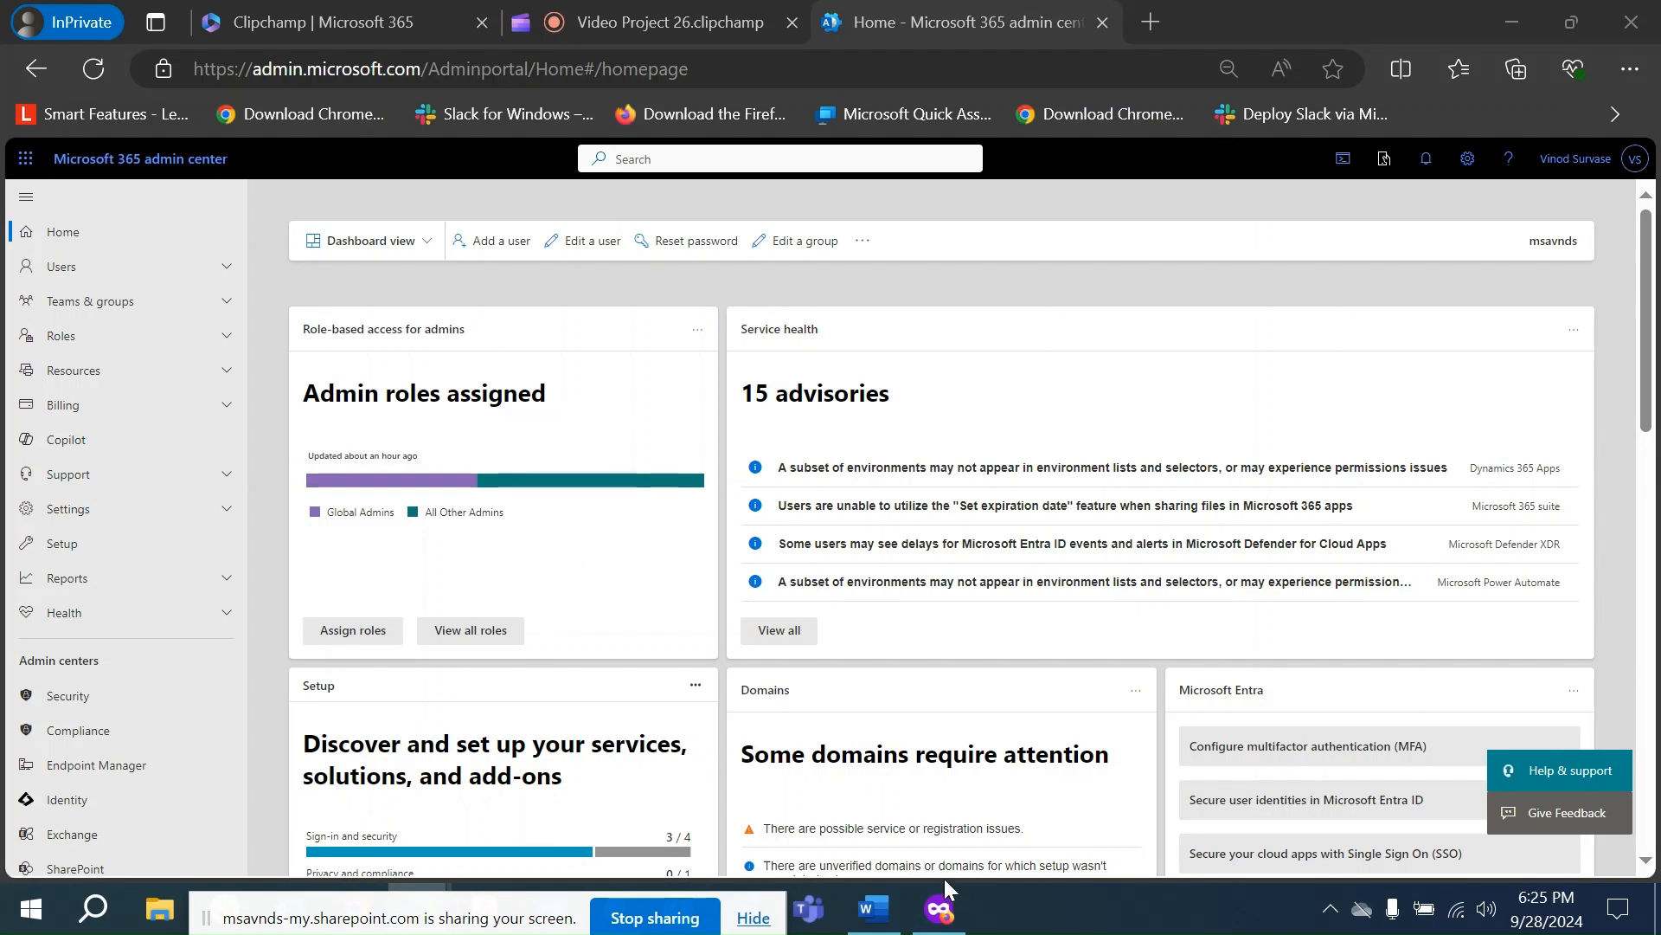
{"action": "left_click", "coordinate": [943, 913]}
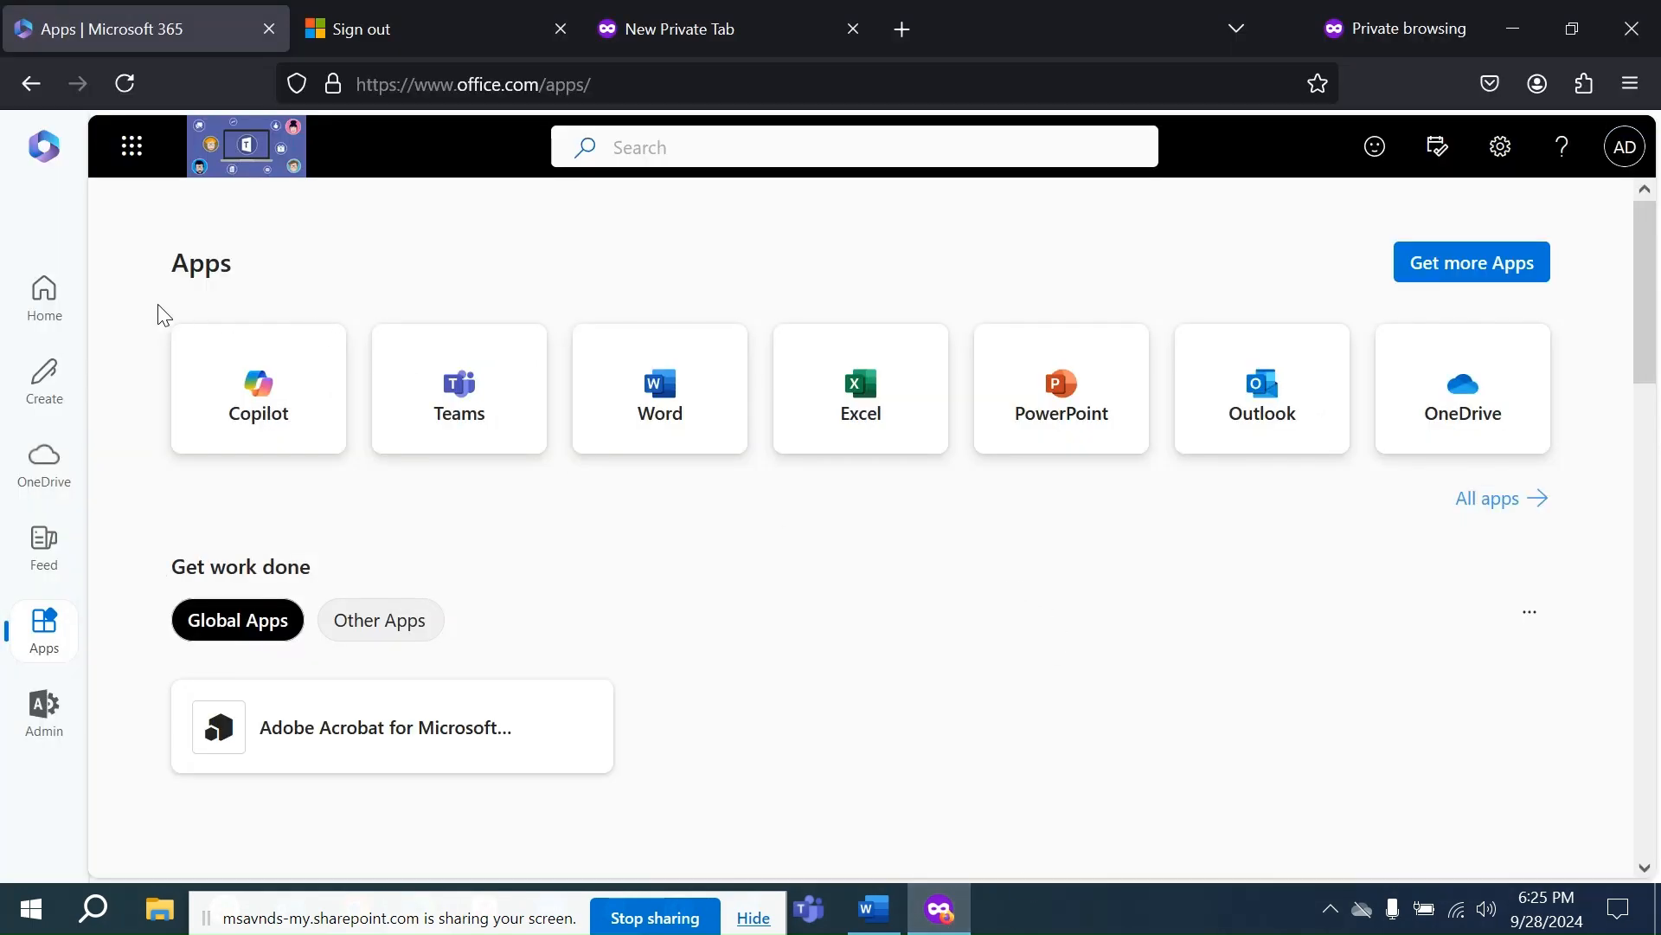
{"action": "left_click", "coordinate": [44, 296]}
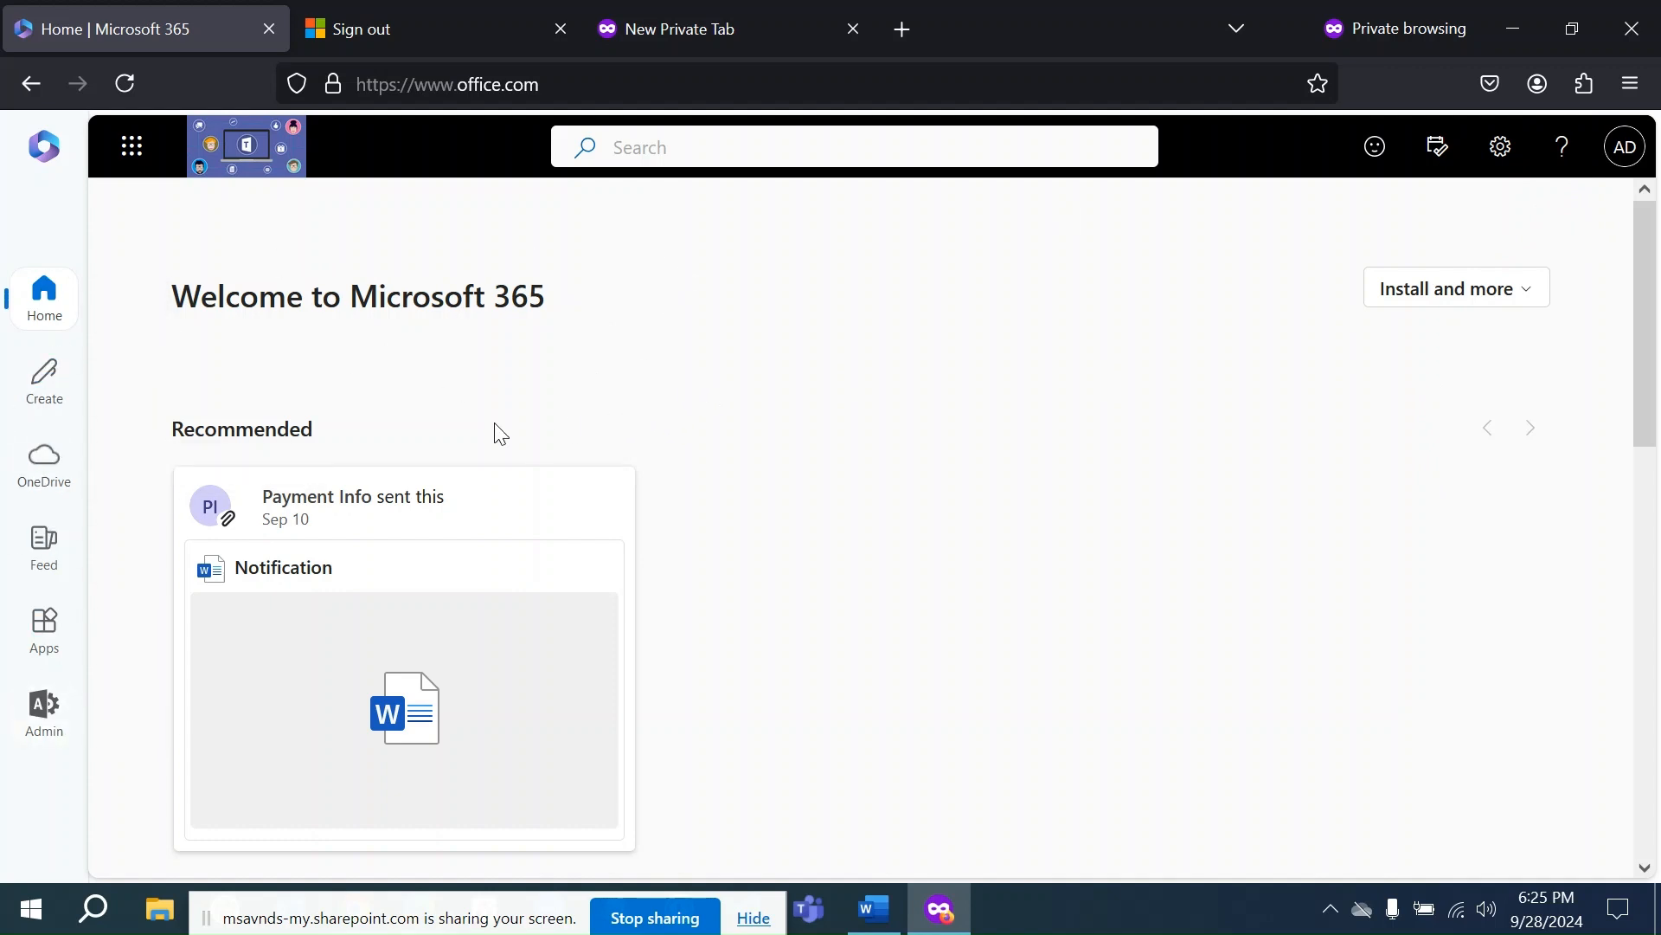
{"action": "left_click", "coordinate": [594, 82]}
{"action": "left_click", "coordinate": [1060, 631]}
Look through the Microsoft 365 app launcher's full app list and search it for "copilot", clearing the search and closing the launcher when done
{"action": "left_click", "coordinate": [133, 148]}
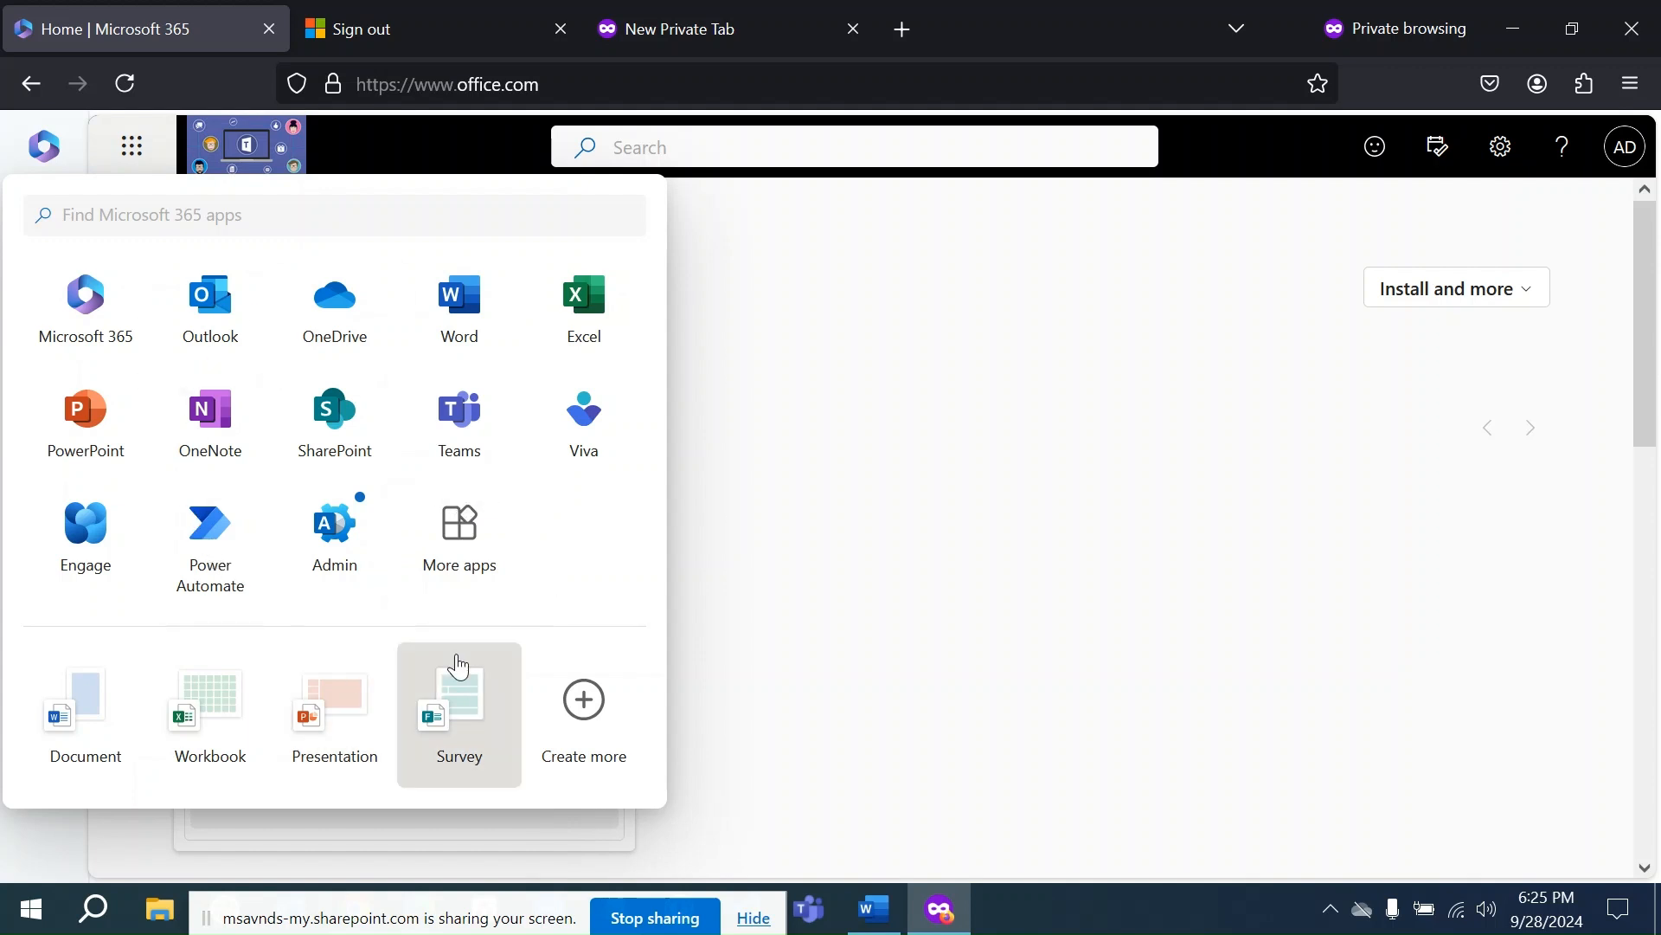
{"action": "left_click", "coordinate": [224, 221]}
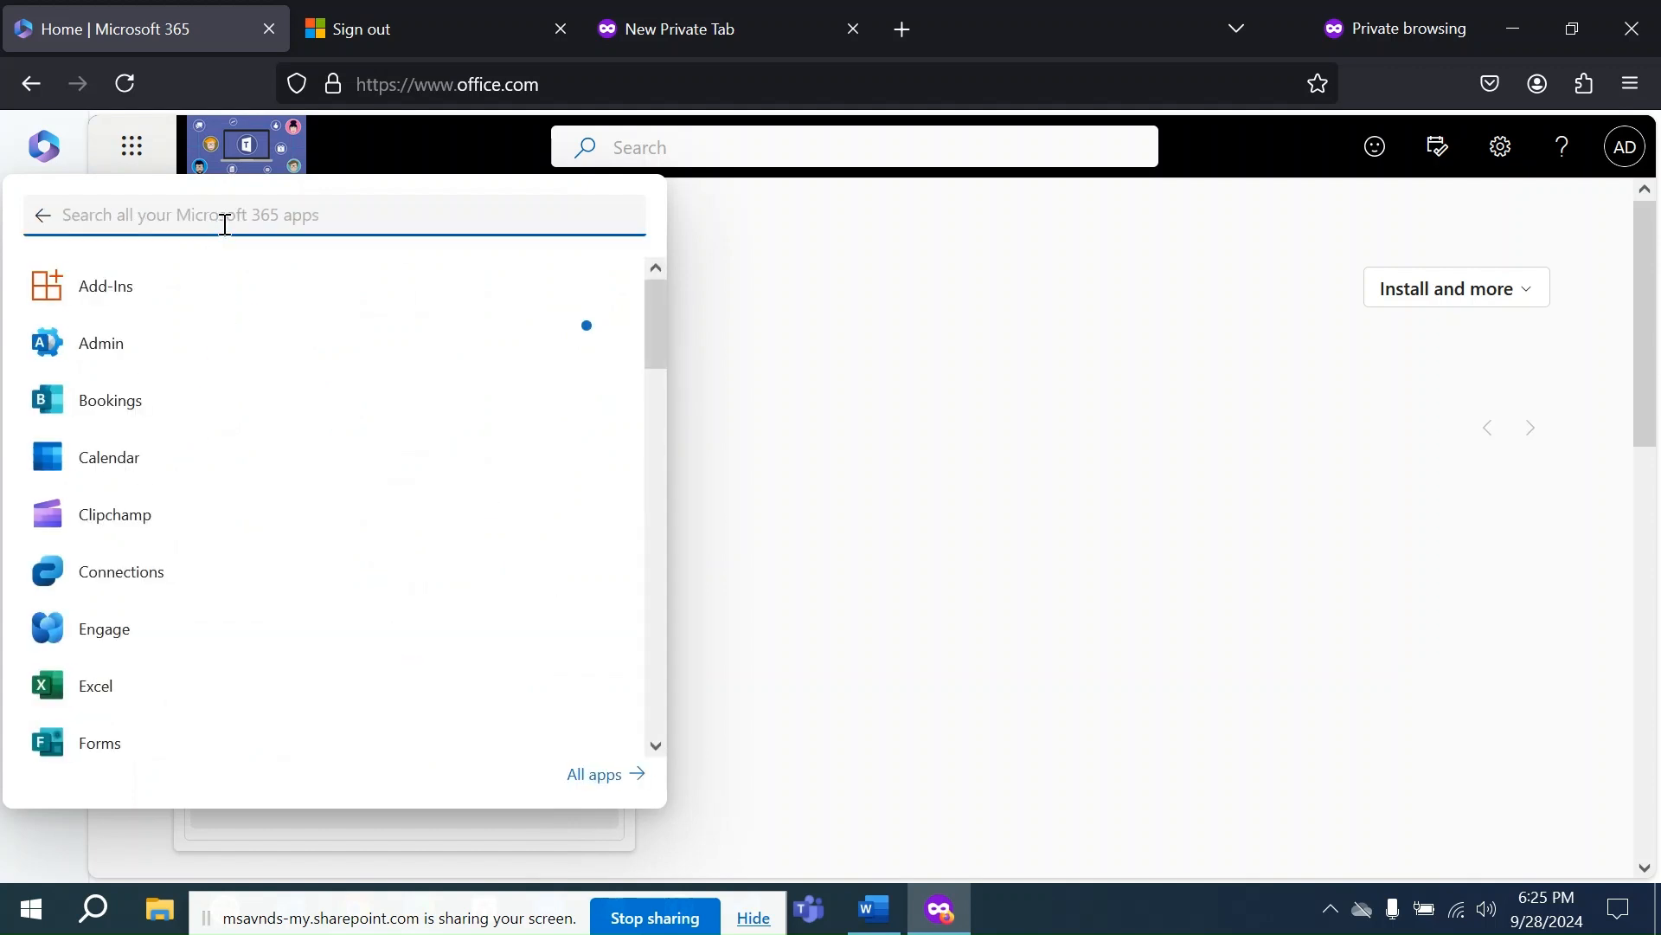
{"action": "scroll", "coordinate": [285, 376], "scroll_direction": "down", "scroll_amount": 15}
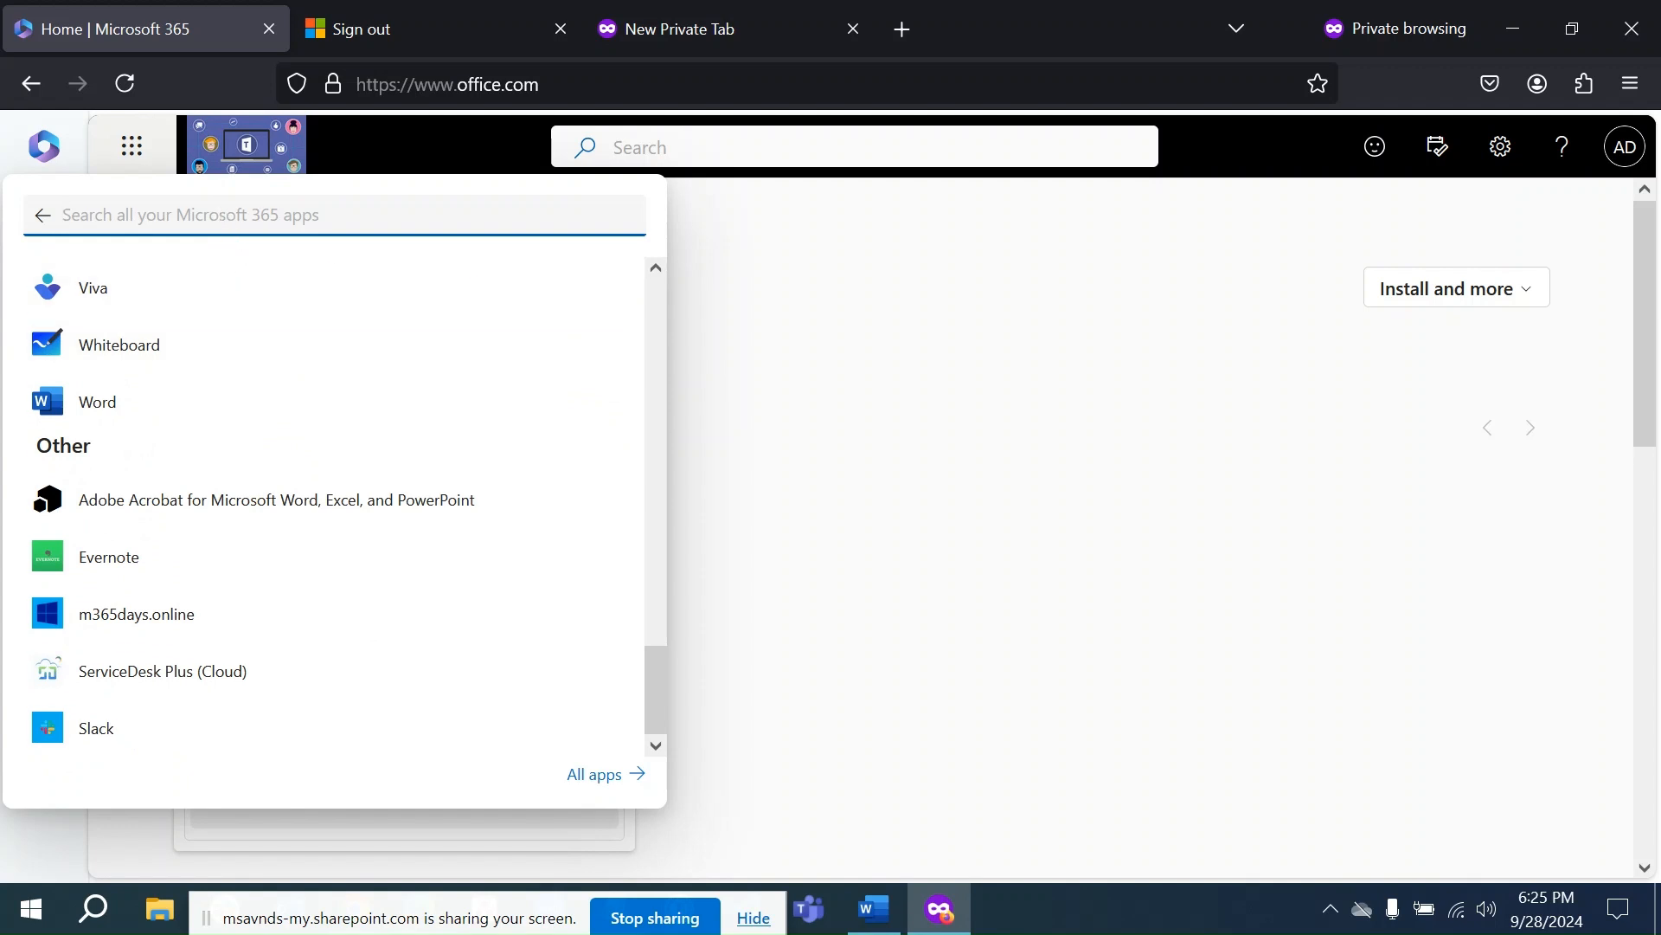
{"action": "type", "text": "copilo"}
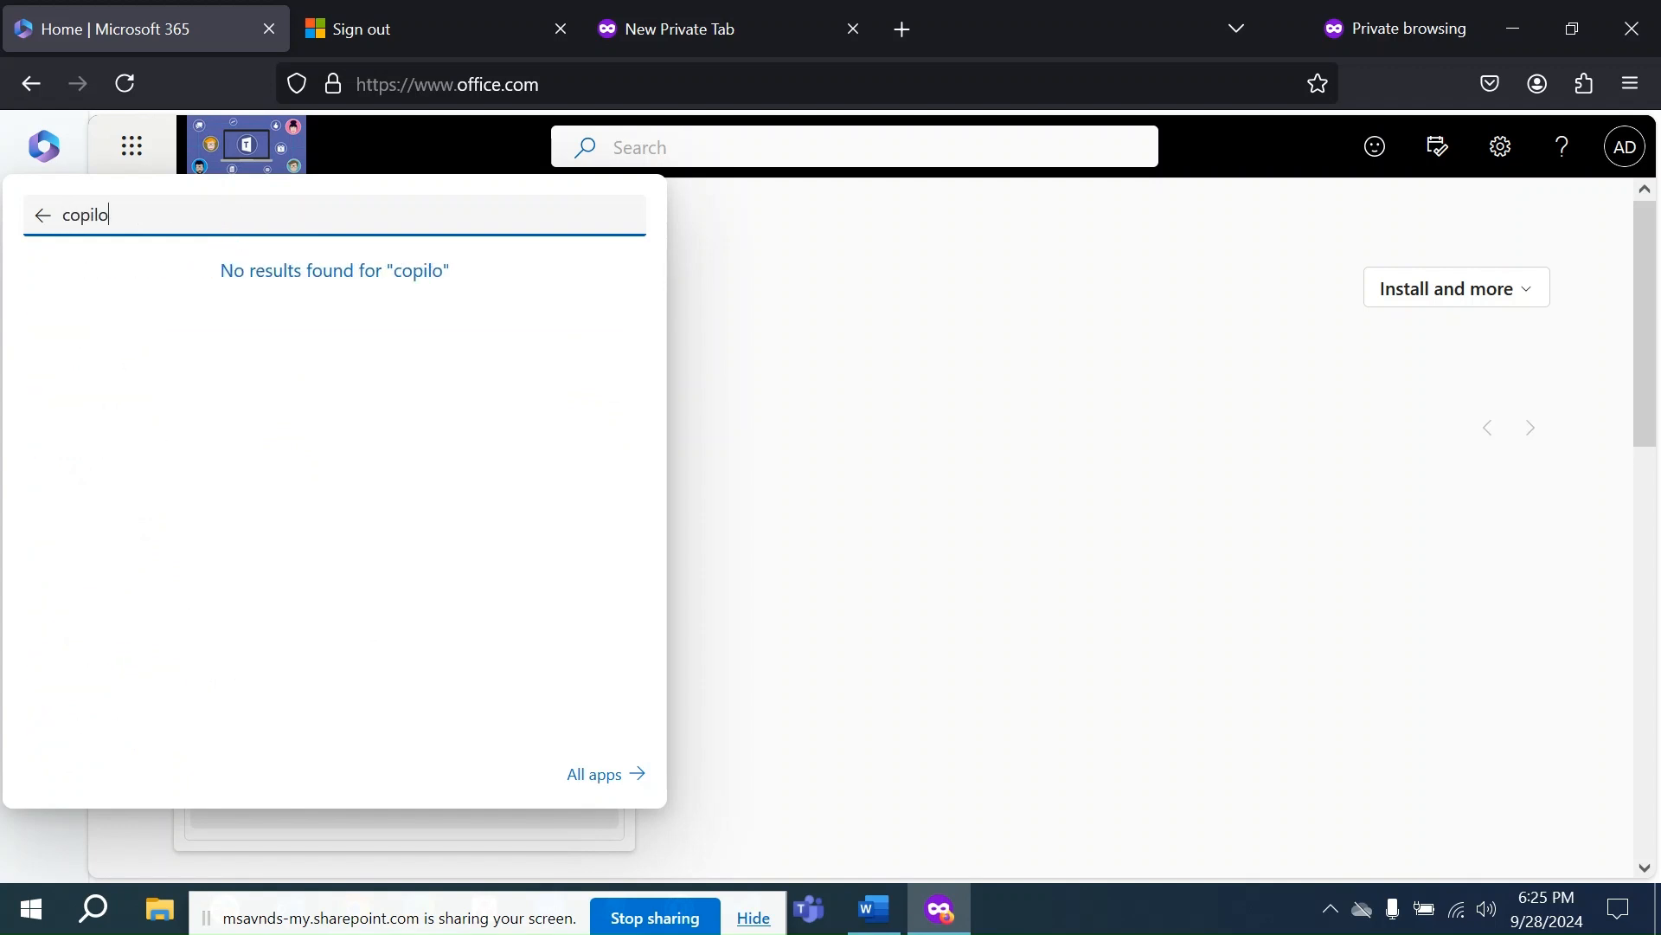
{"action": "type", "text": "t"}
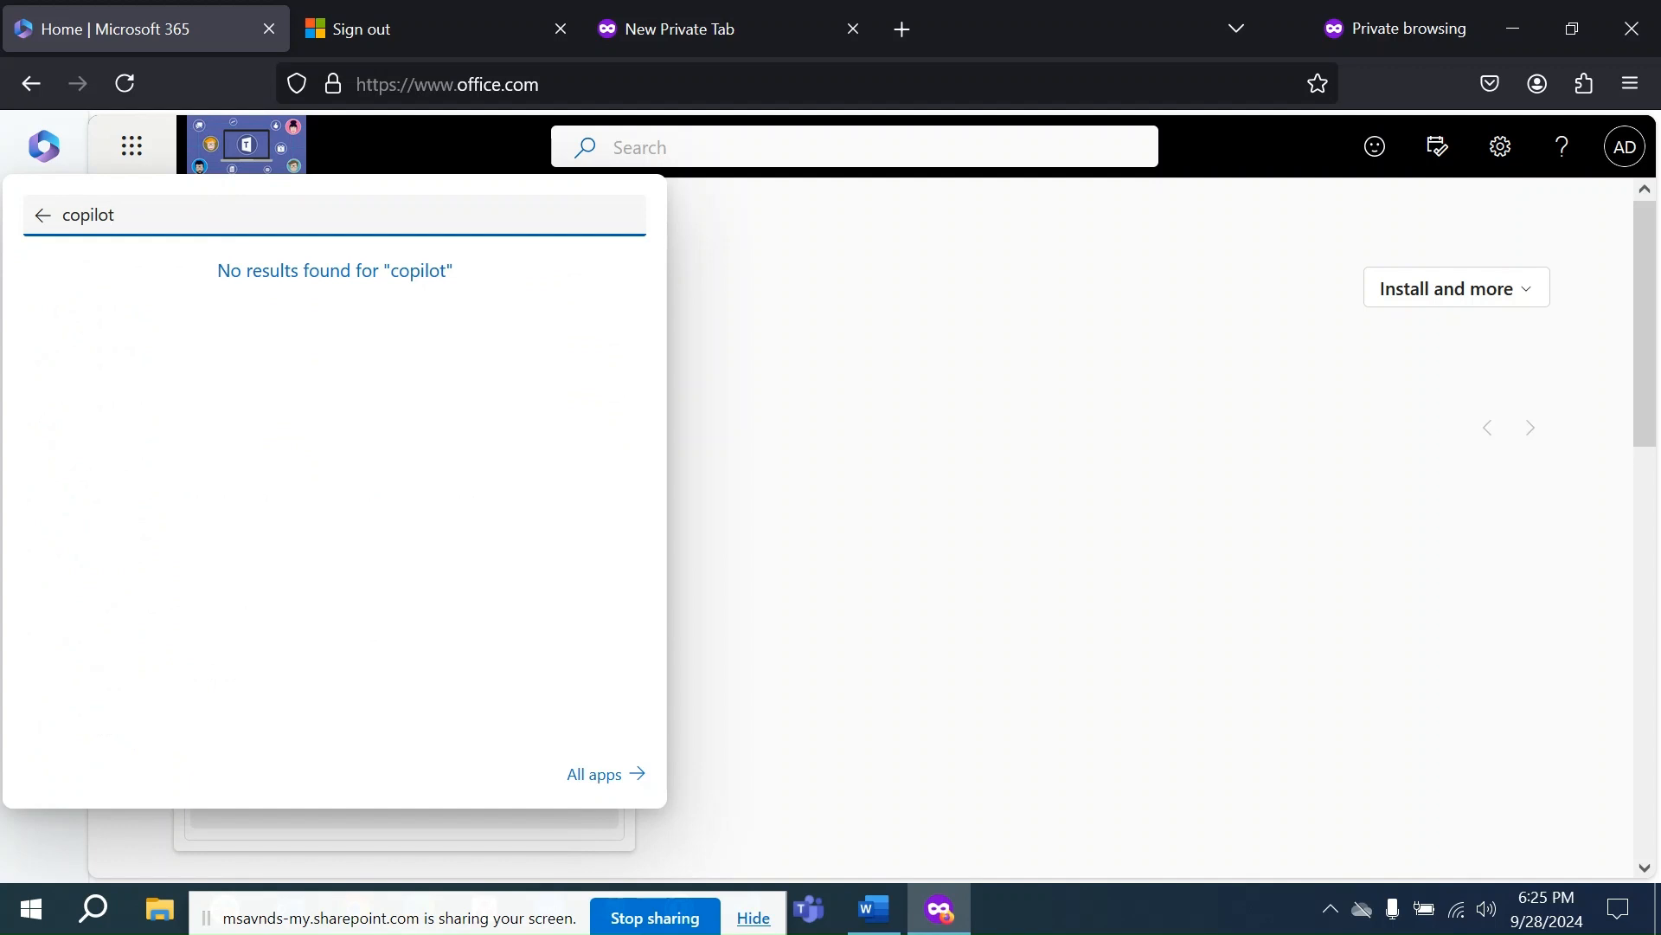
{"action": "key", "text": "ctrl+a"}
{"action": "key", "text": "BackSpace"}
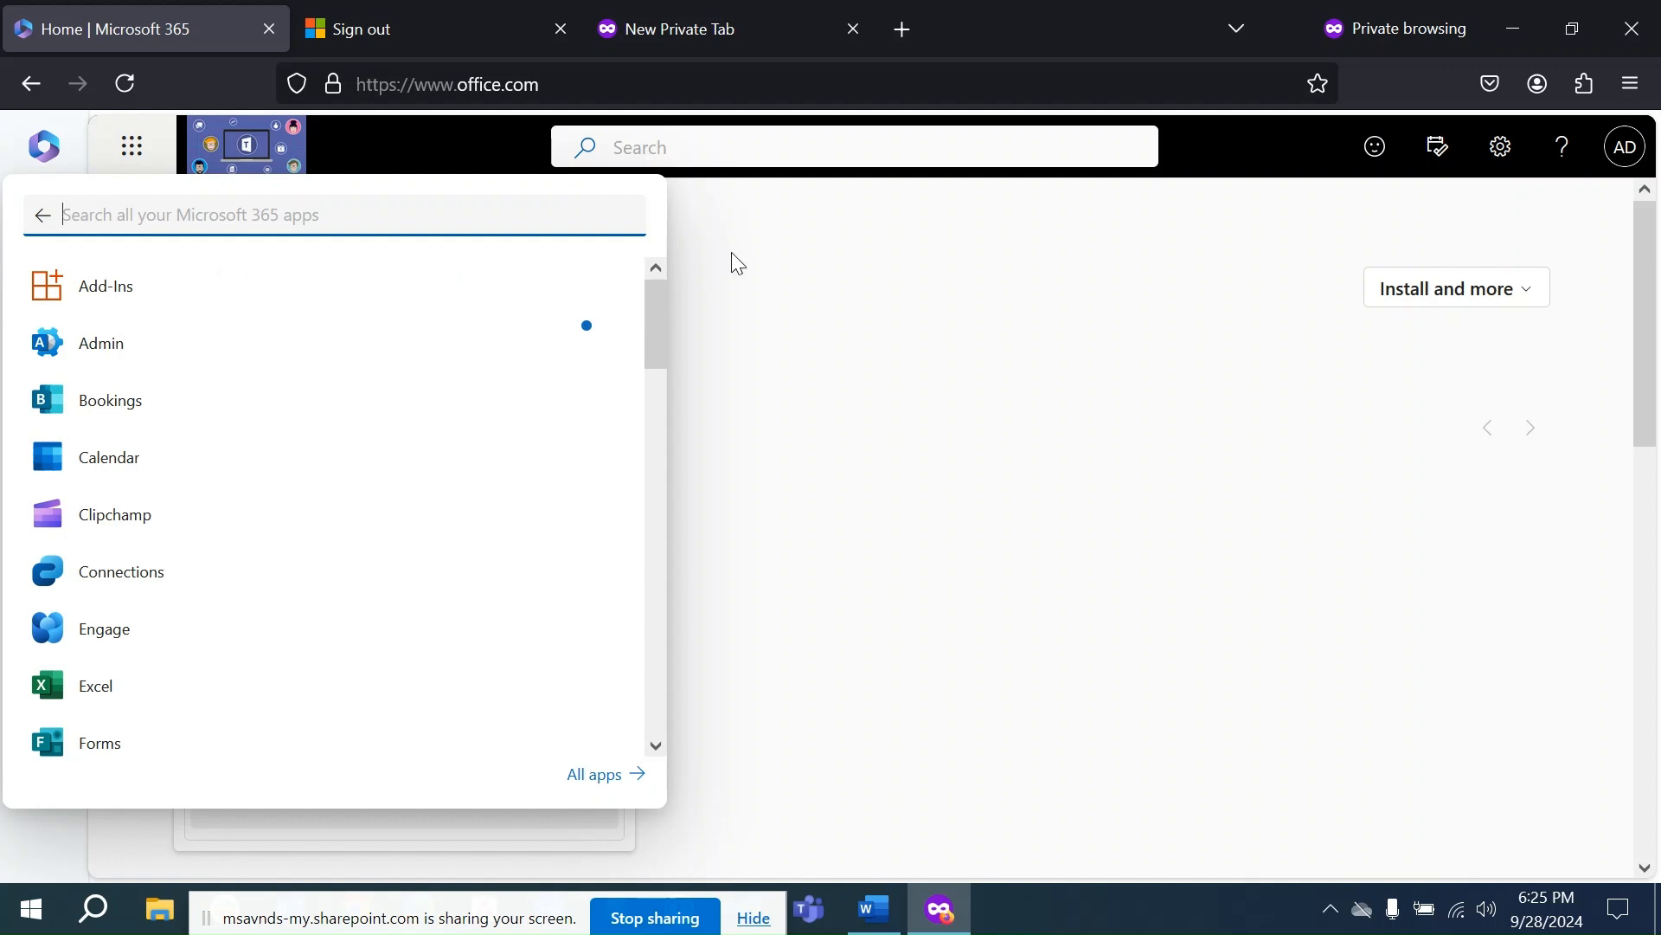
{"action": "left_click", "coordinate": [692, 245]}
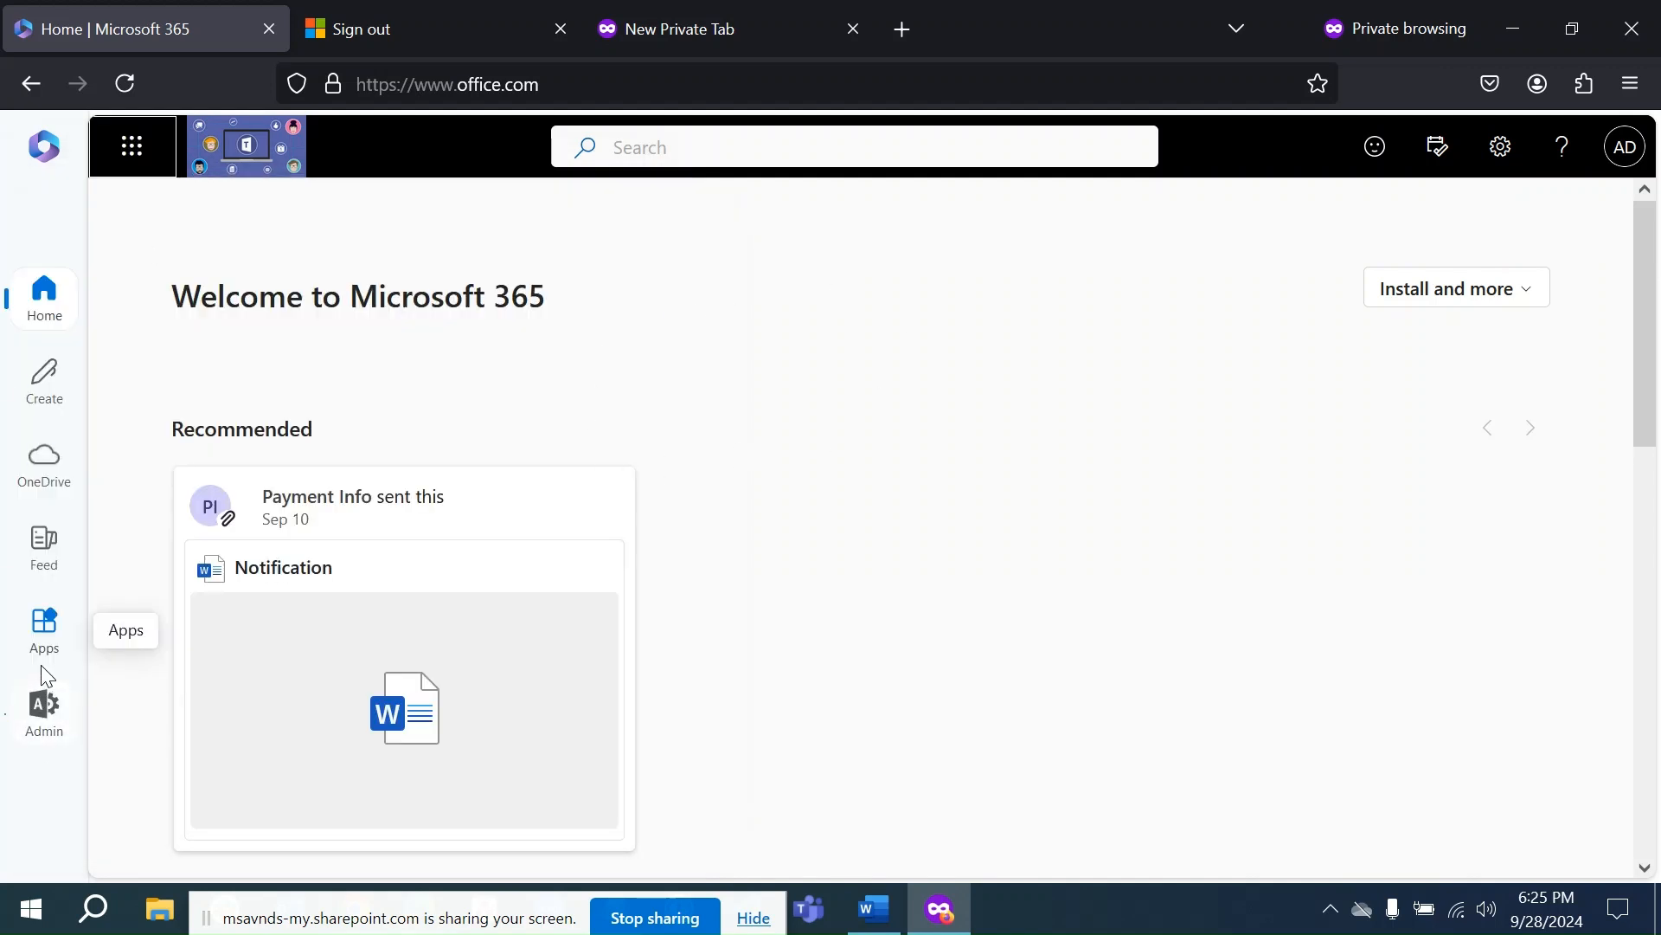
Open Copilot from the Microsoft 365 Apps page and highlight its web address
{"action": "left_click", "coordinate": [44, 631]}
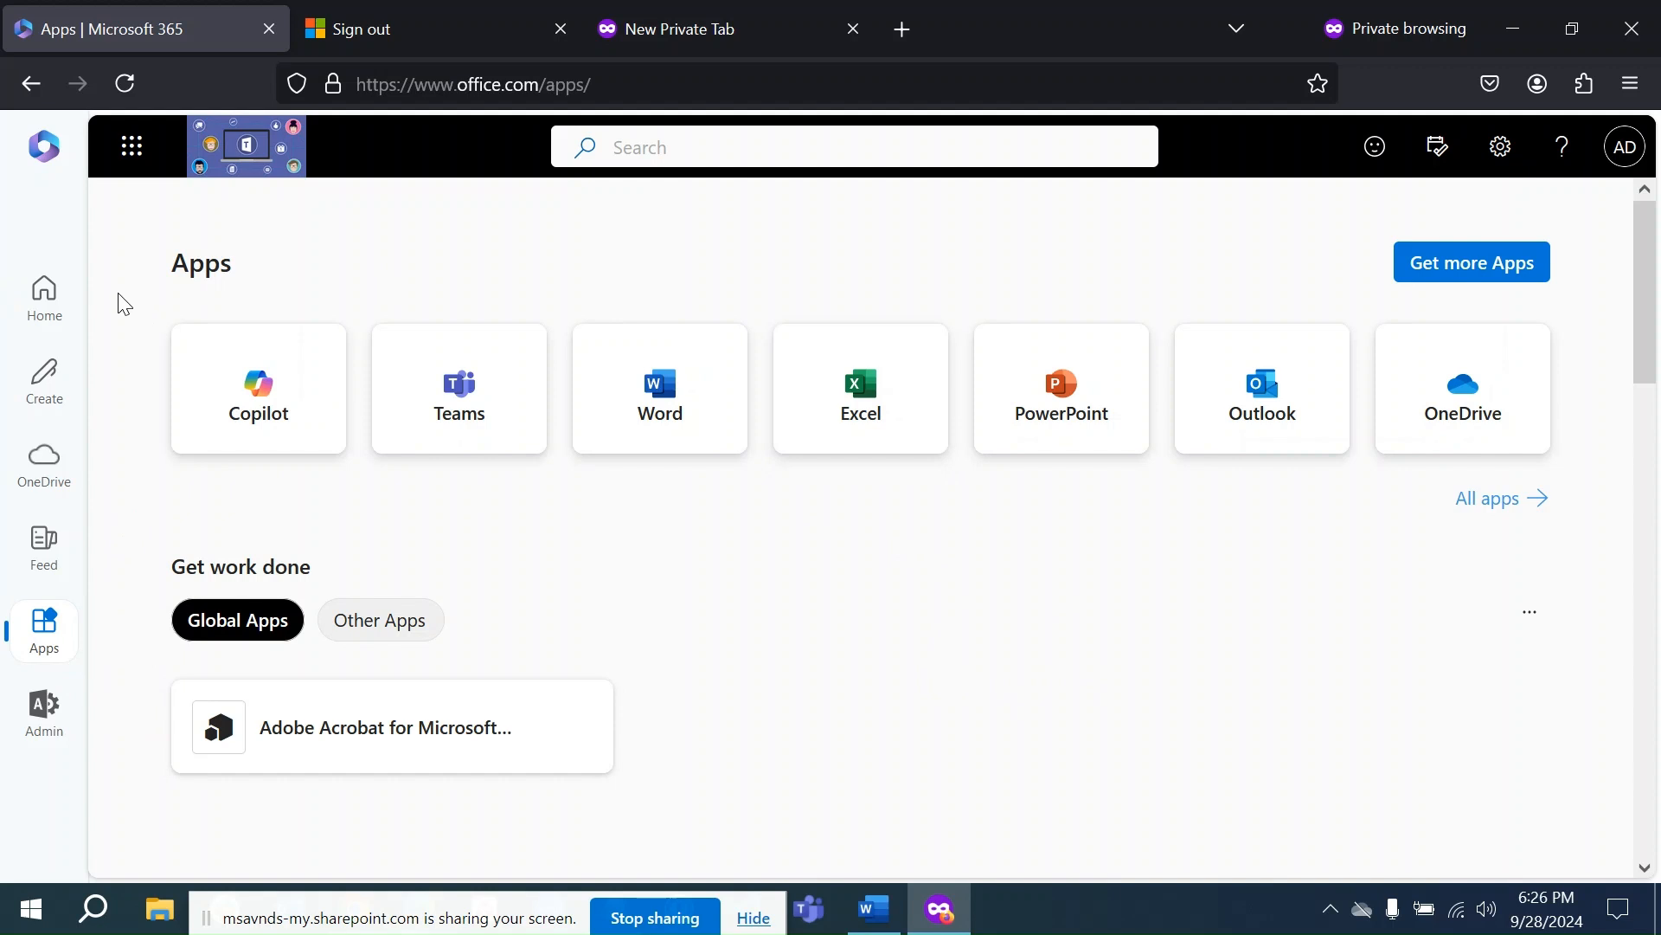
{"action": "left_click_drag", "start_coordinate": [118, 294], "coordinate": [237, 354]}
{"action": "left_click", "coordinate": [462, 267]}
{"action": "left_click", "coordinate": [224, 379]}
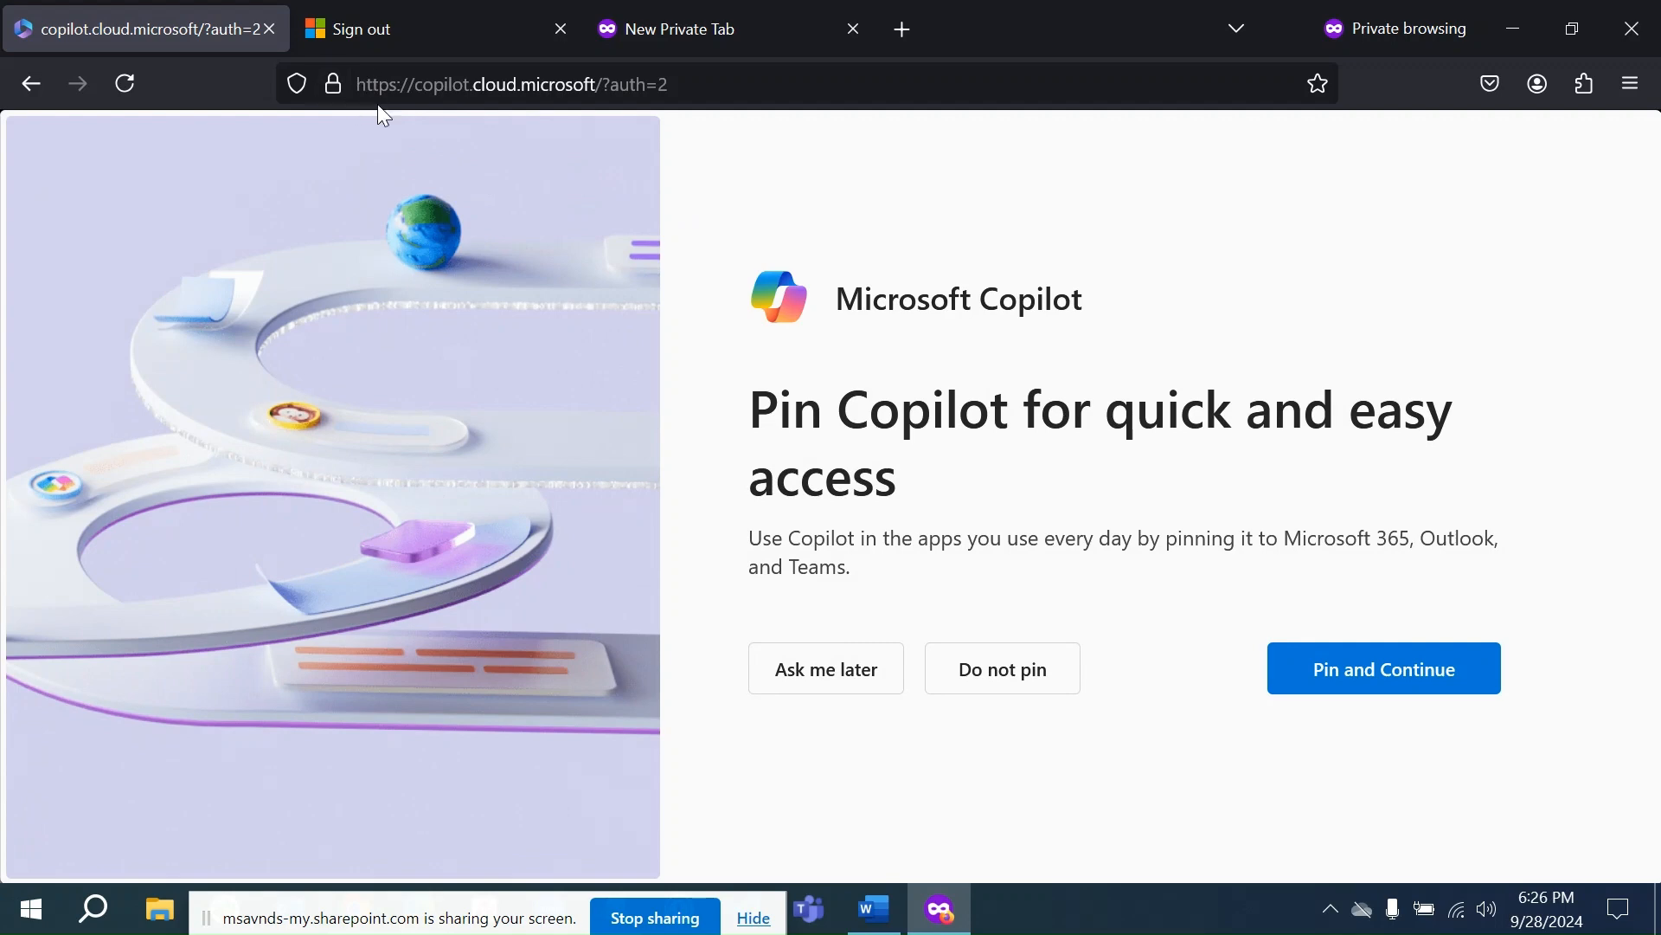
{"action": "left_click", "coordinate": [727, 80]}
{"action": "left_click_drag", "start_coordinate": [727, 81], "coordinate": [359, 91]}
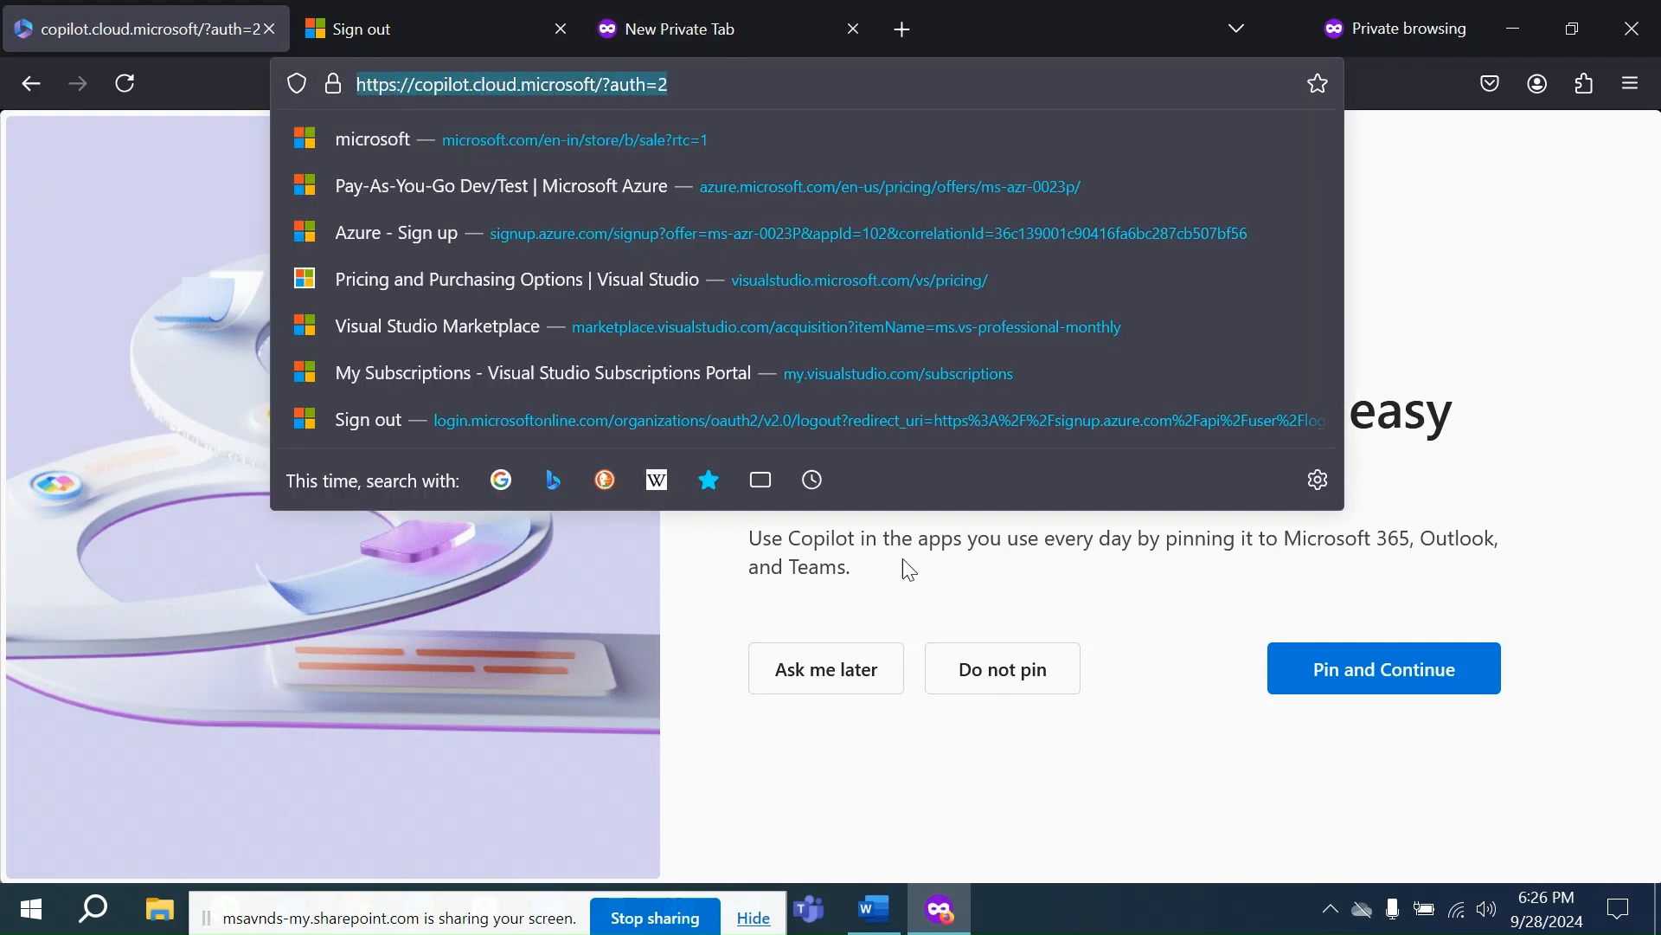
{"action": "left_click", "coordinate": [872, 787]}
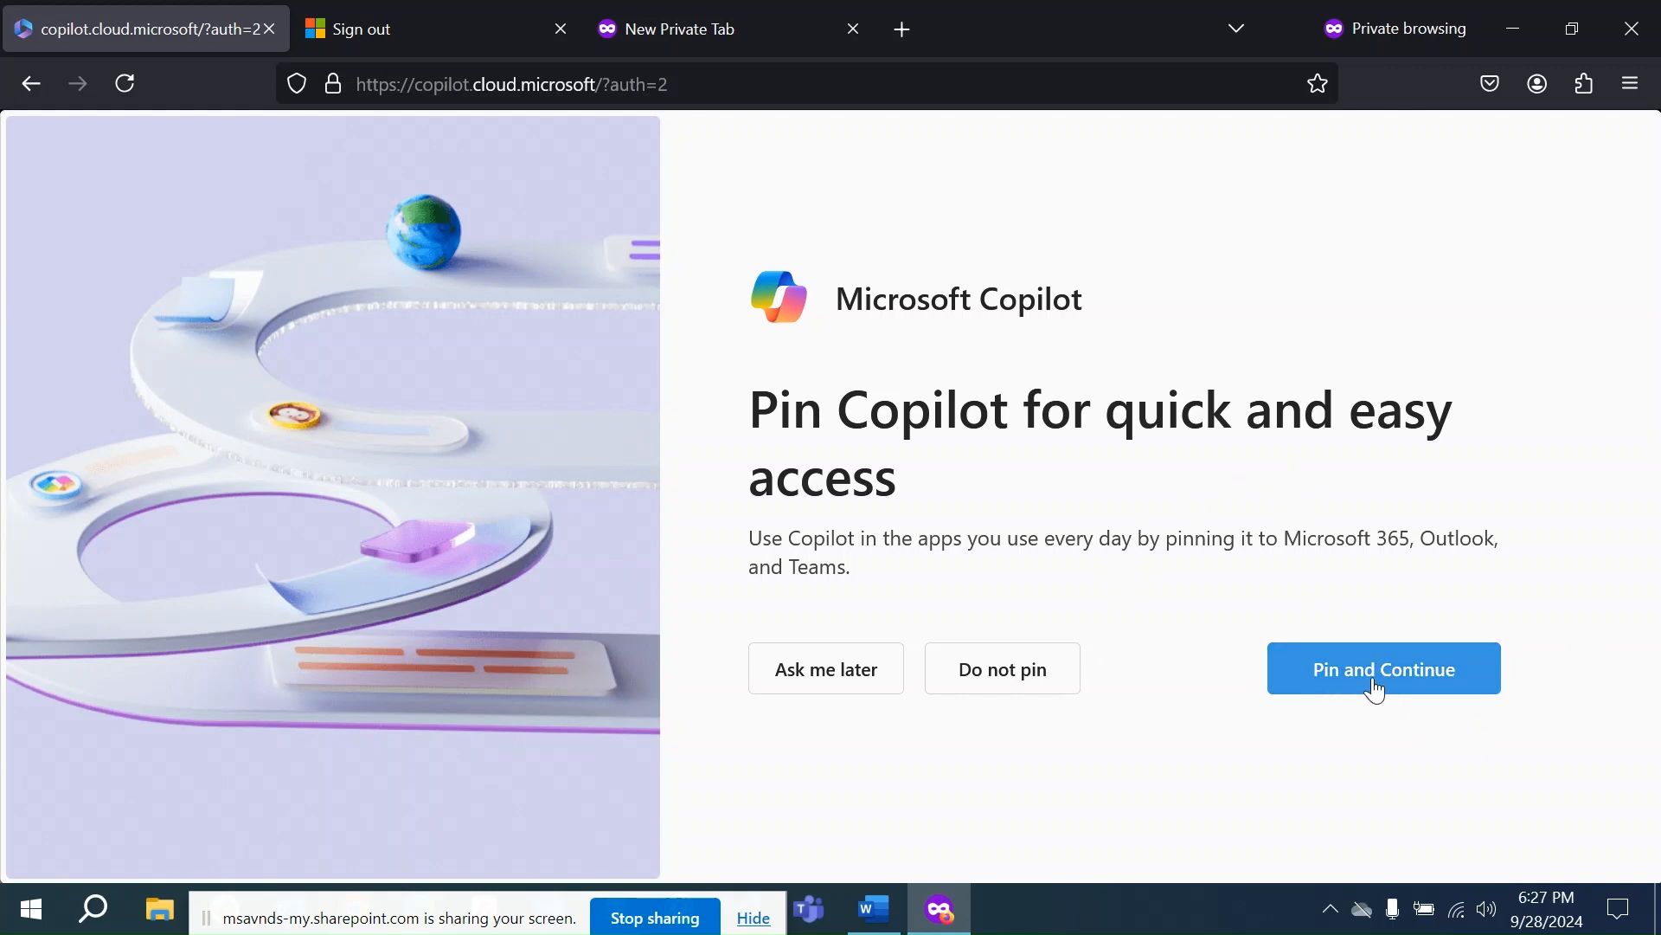
Pin Copilot for Microsoft 365, Outlook and Teams, and continue through the required account authentication
{"action": "left_click", "coordinate": [1432, 680]}
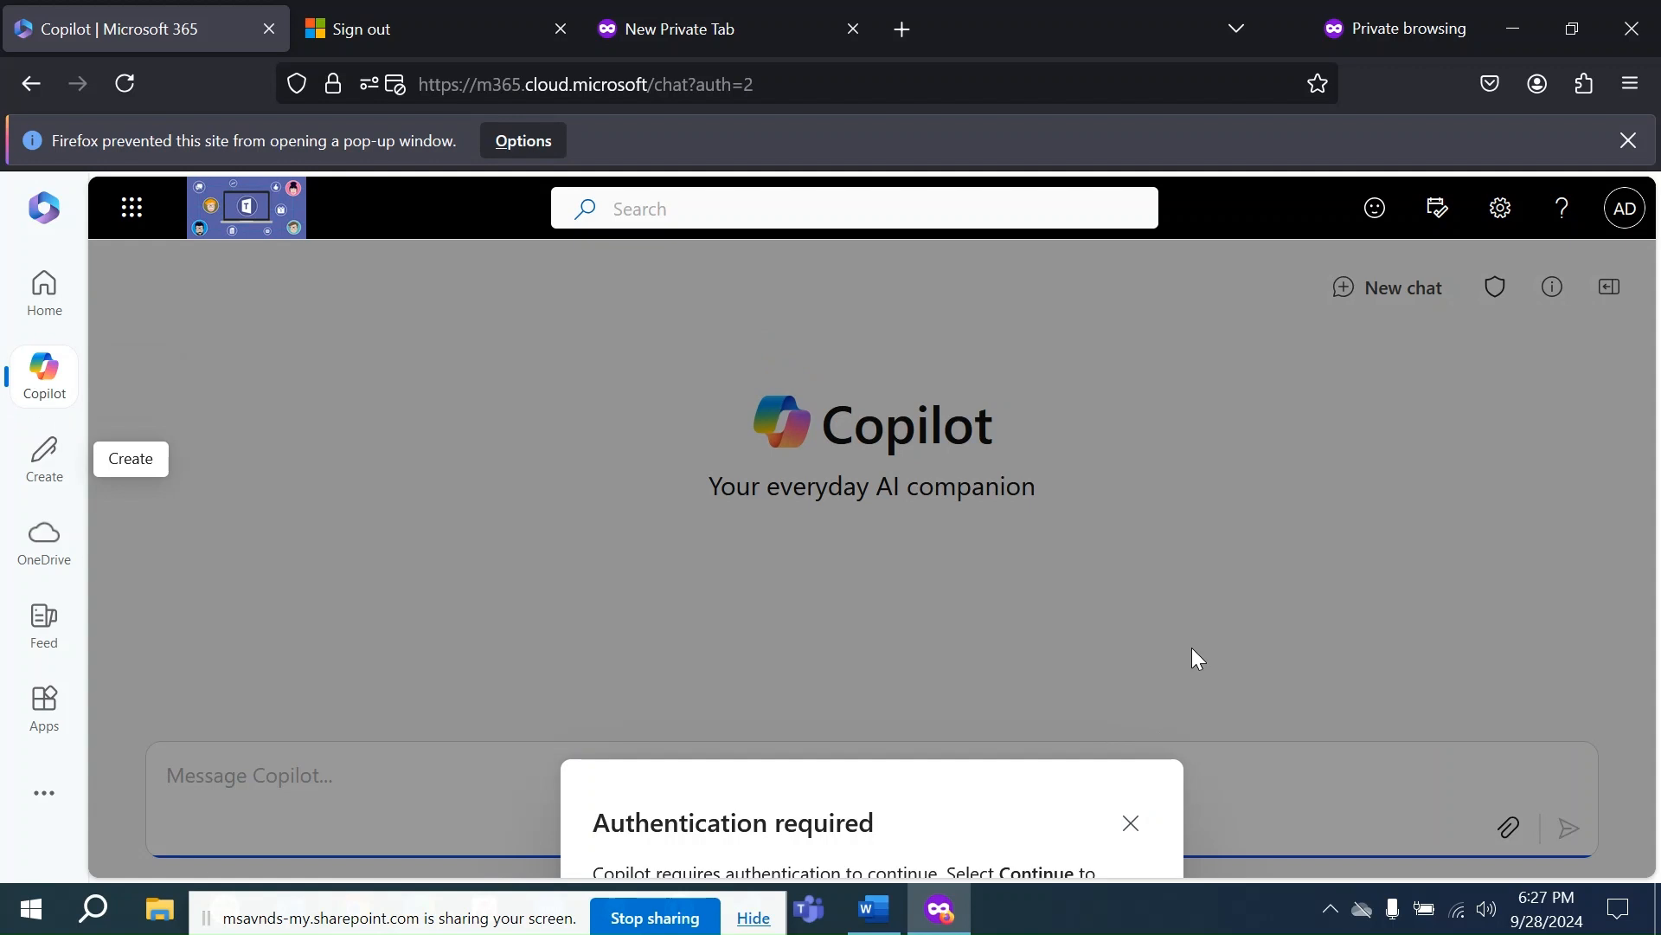
{"action": "key", "text": "ctrl+minus"}
{"action": "key", "text": "ctrl+minus"}
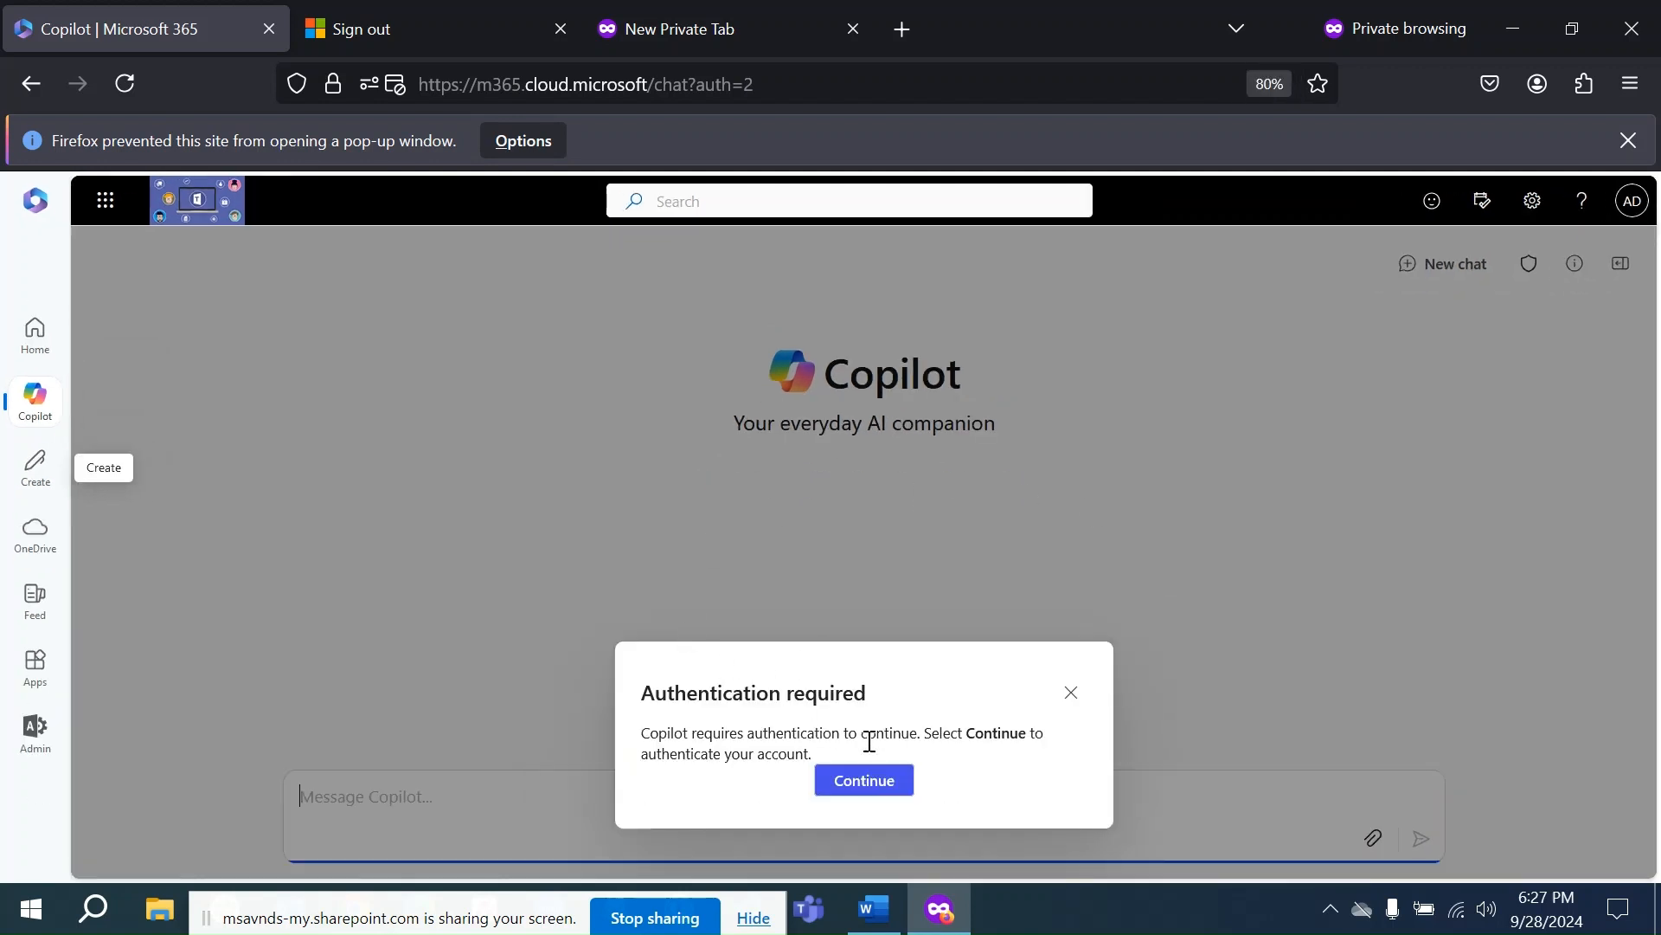
{"action": "left_click", "coordinate": [864, 786]}
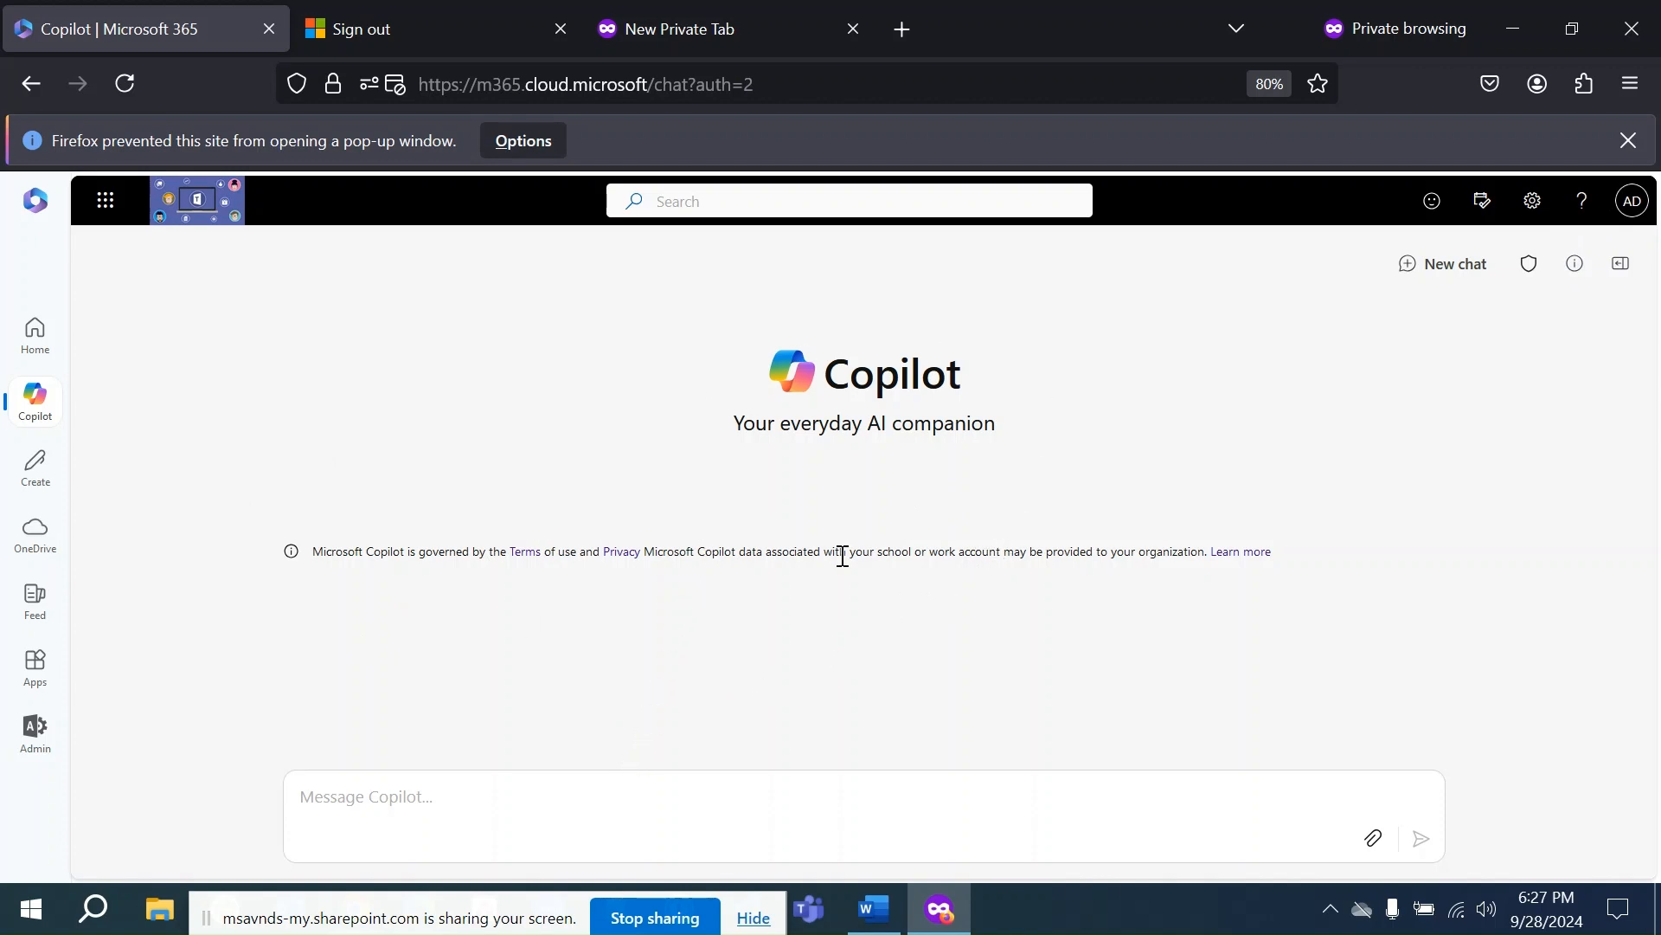
{"action": "left_click", "coordinate": [1629, 140]}
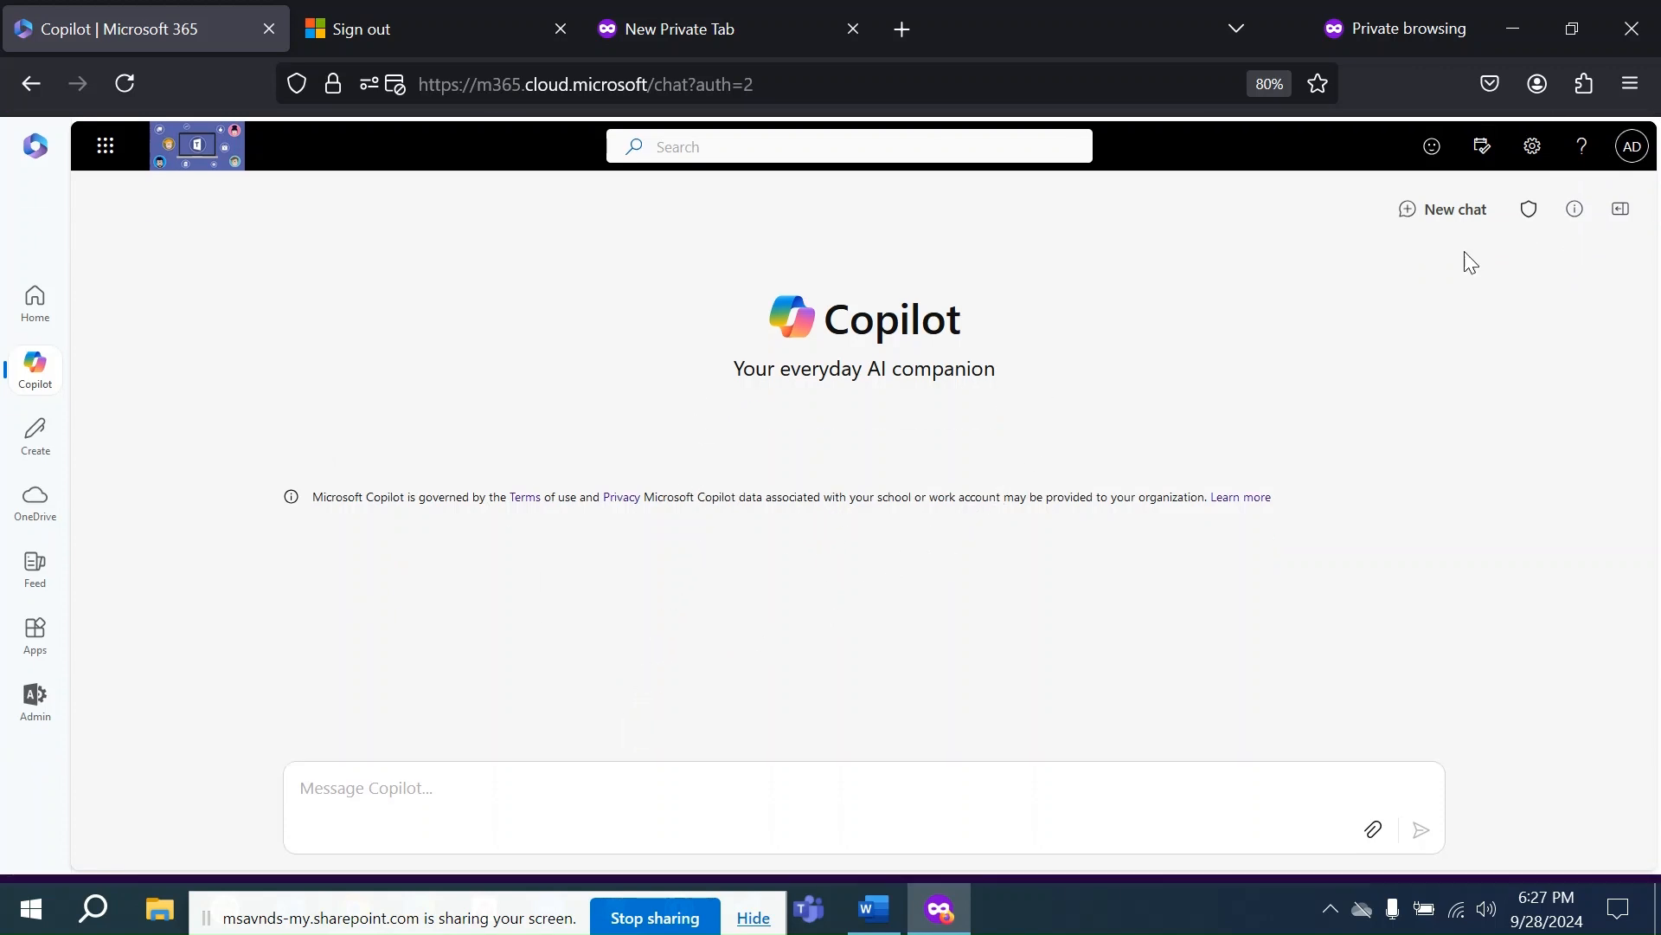
Send Copilot the prompt "Give me details about MS Teams"
{"action": "left_click", "coordinate": [433, 797]}
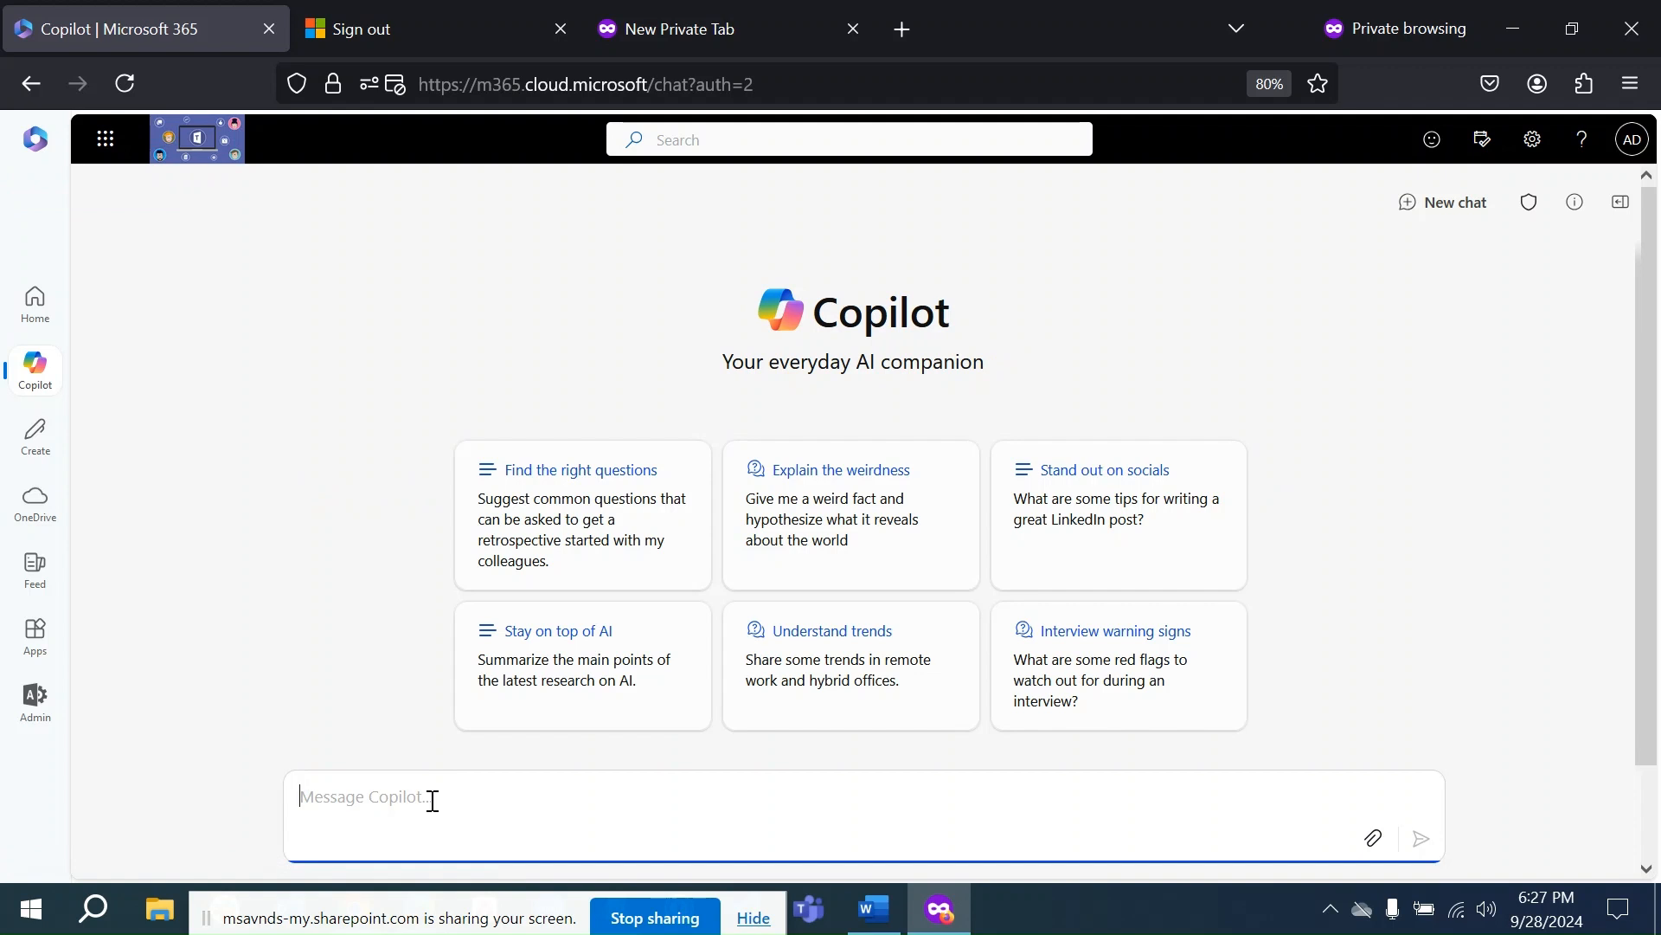
{"action": "type", "text": "Give me details about "}
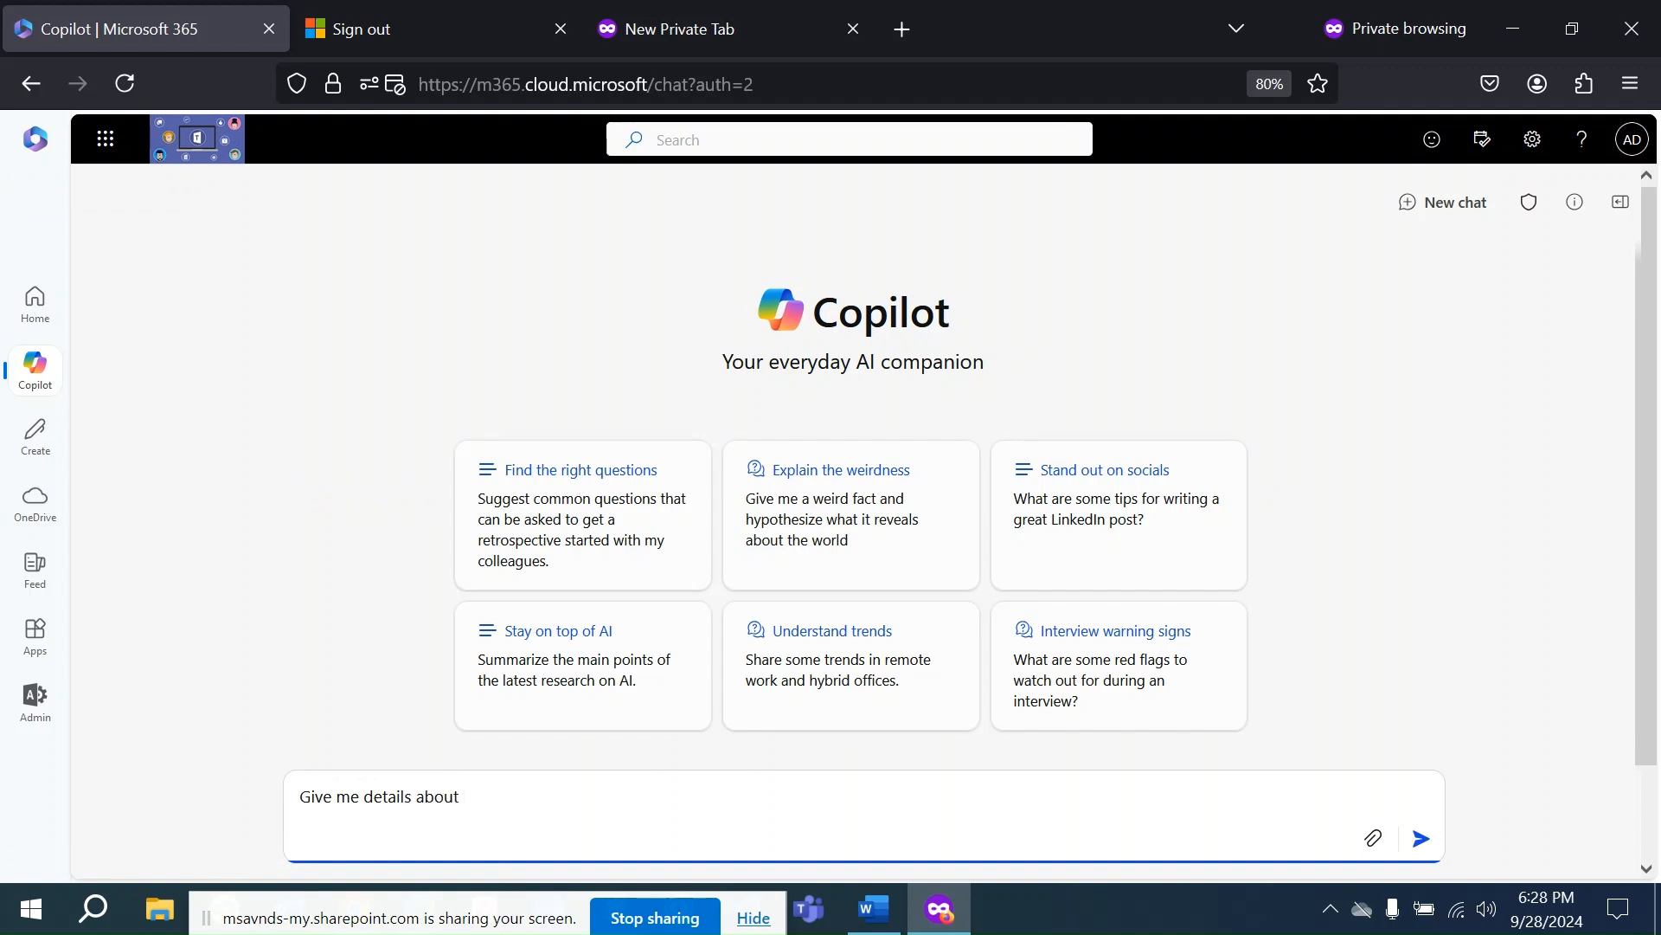
{"action": "type", "text": "MS Teams"}
{"action": "key", "text": "Return"}
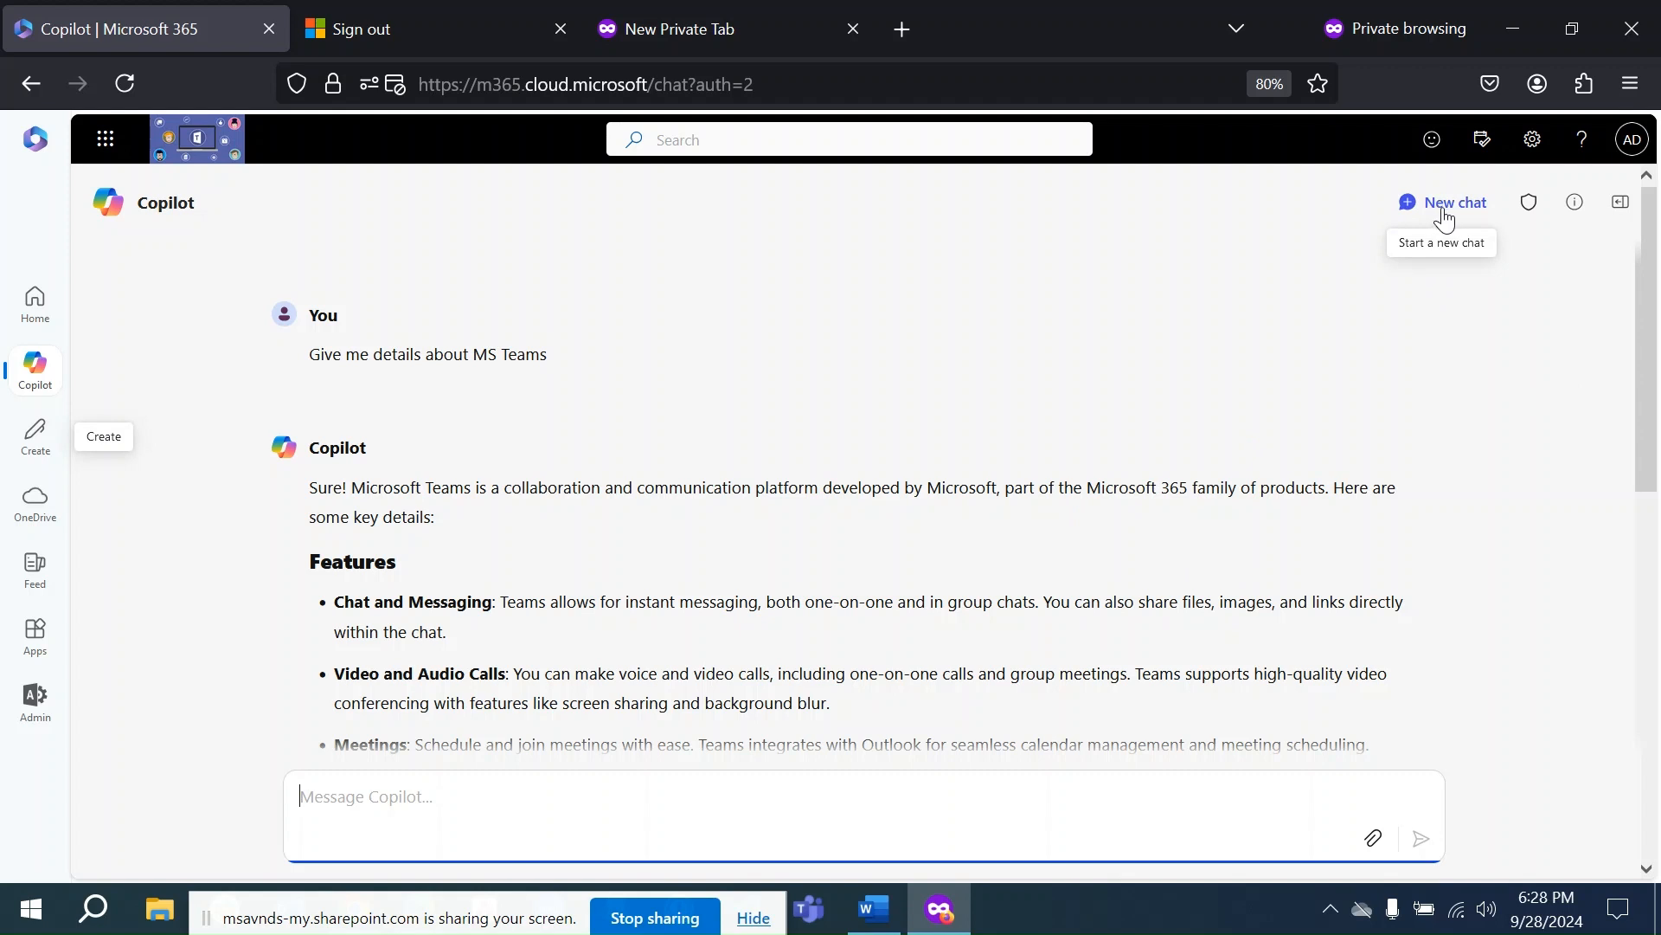
Show the chat history and, in a new chat, send the suggested prompt "Share some trends in remote work and hybrid offices."
{"action": "mouse_move", "coordinate": [1541, 217]}
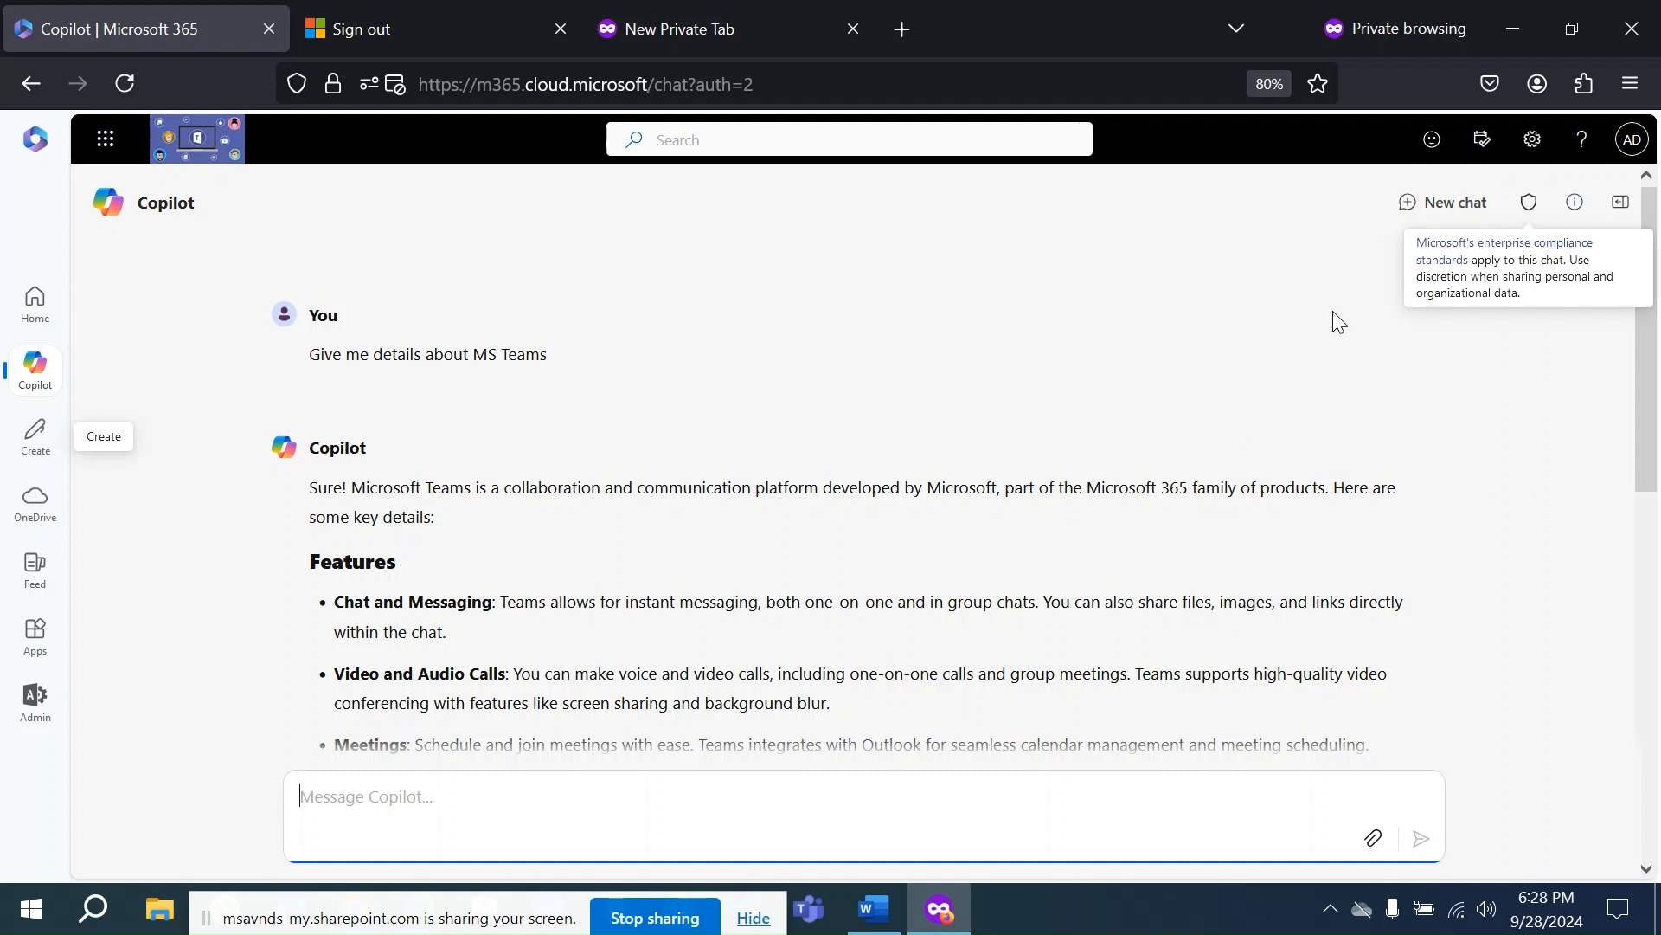
{"action": "left_click", "coordinate": [1618, 214]}
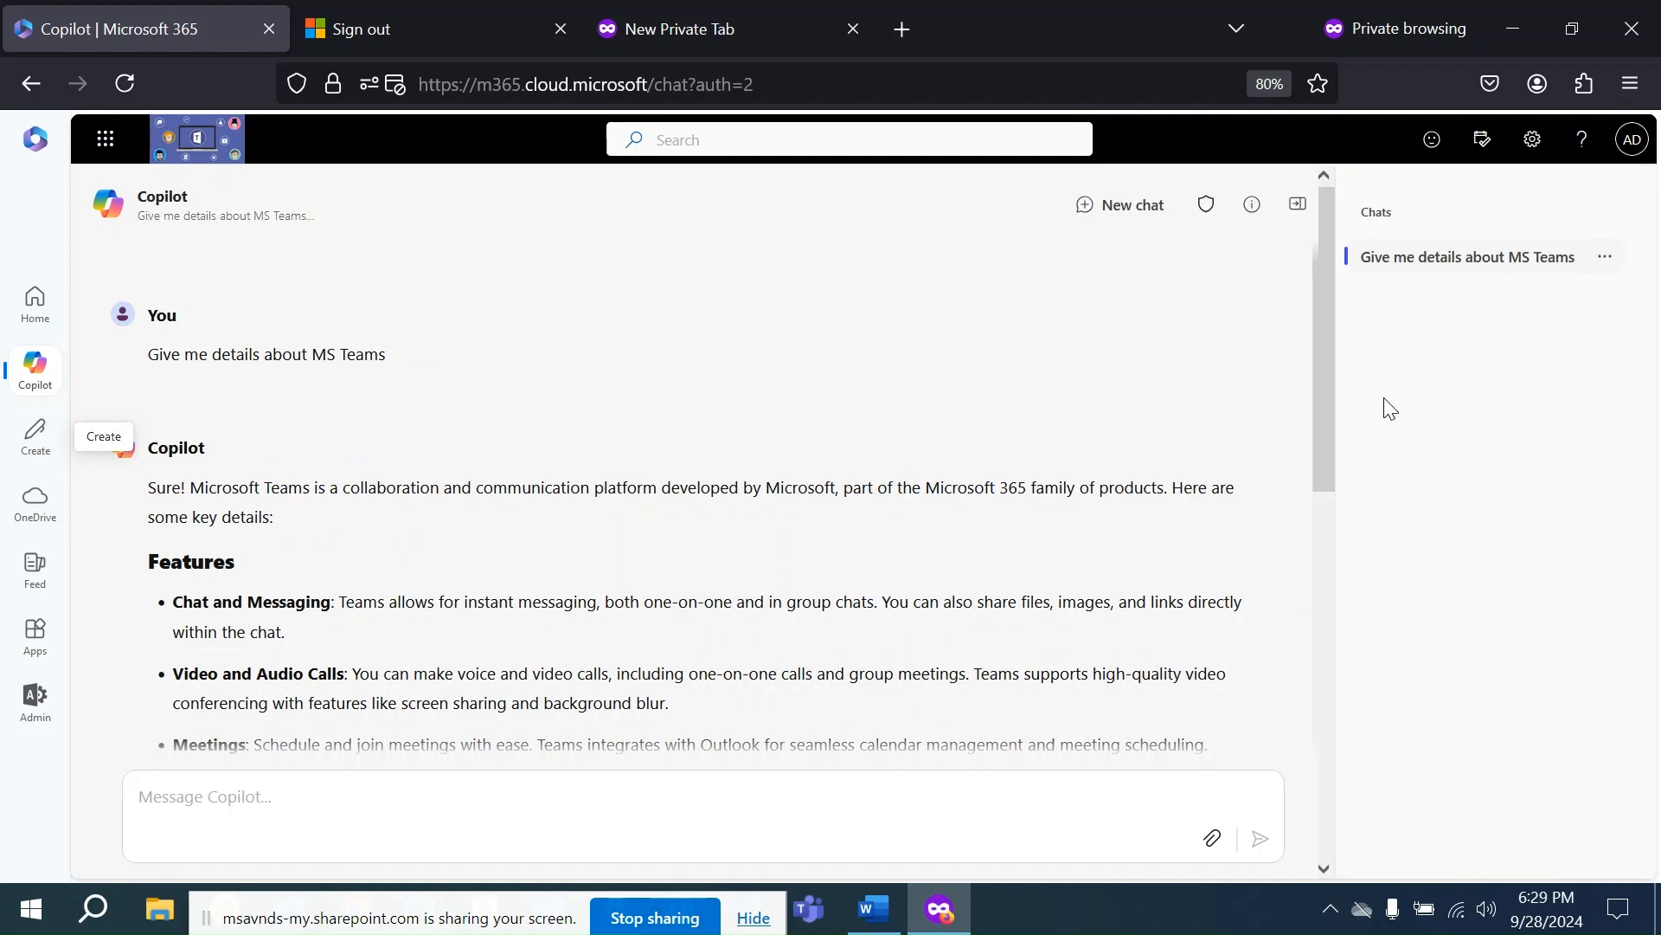
{"action": "left_click", "coordinate": [1125, 212]}
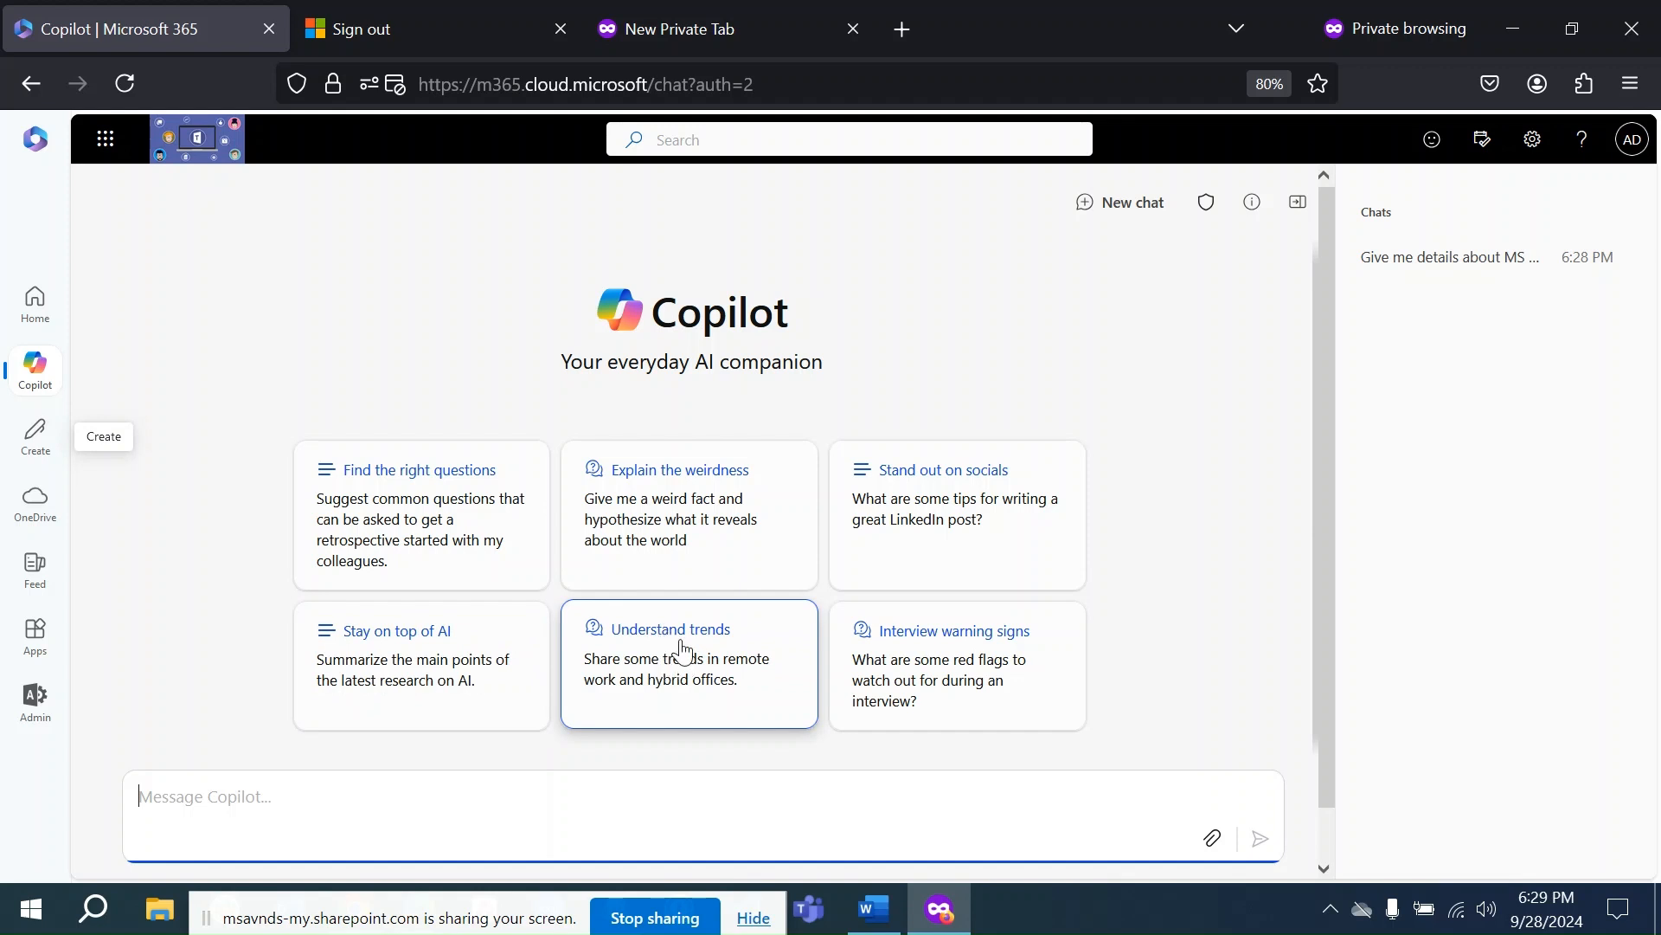
{"action": "left_click", "coordinate": [674, 722]}
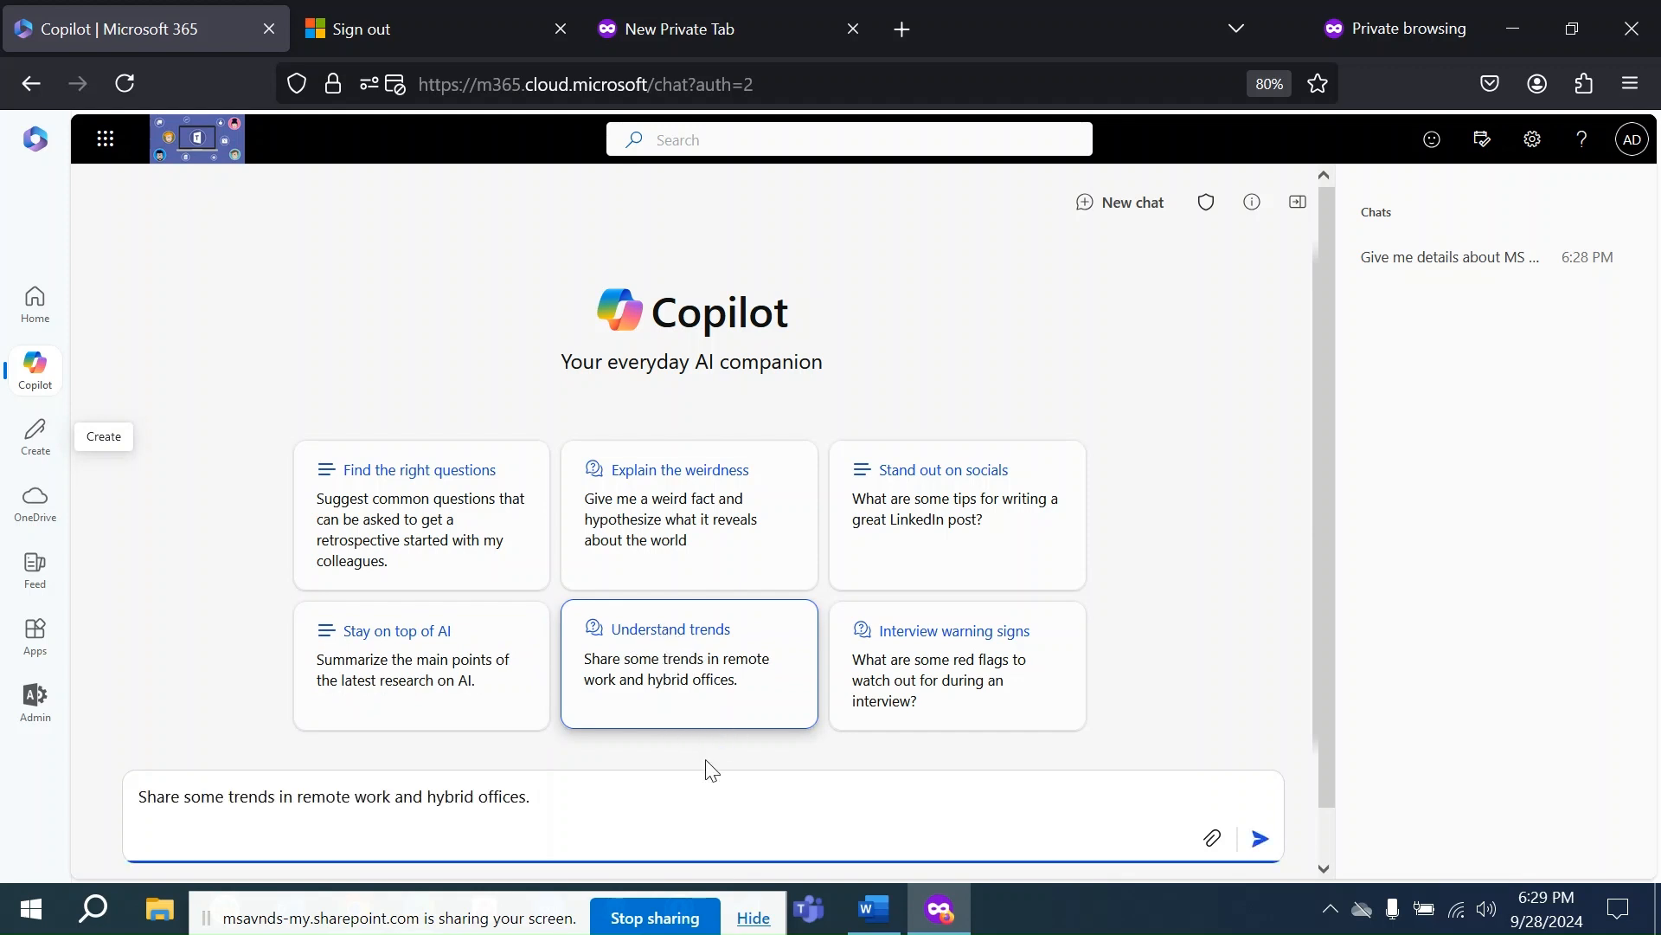
{"action": "left_click", "coordinate": [1261, 839]}
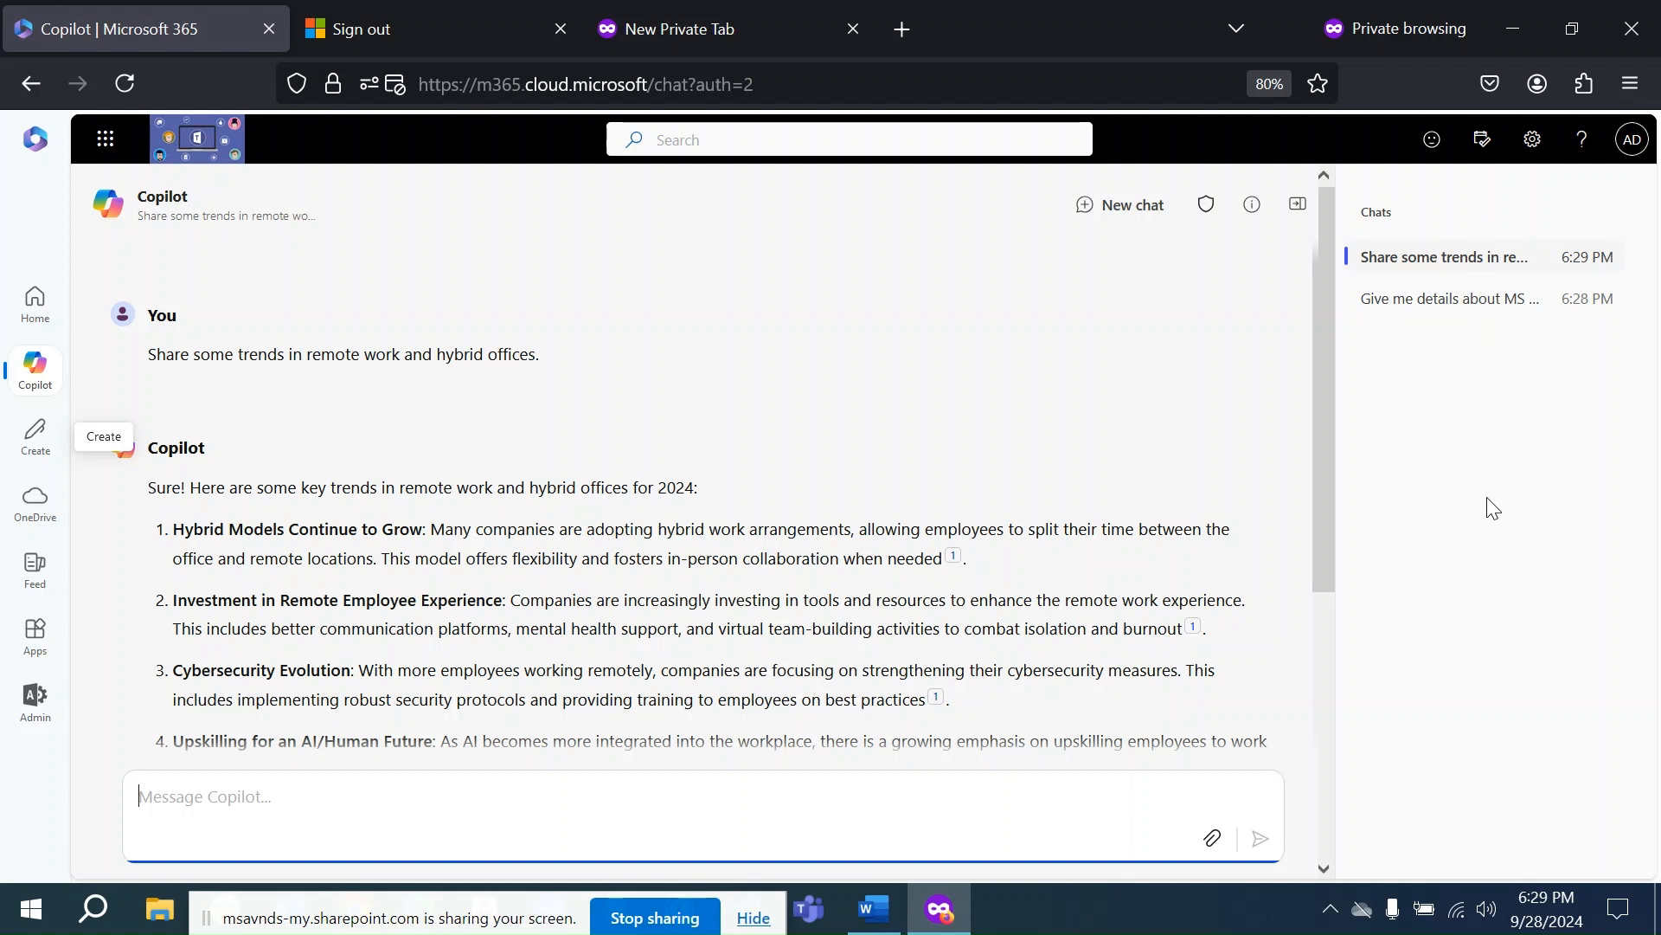
Reopen the MS Teams chat and check the options for the remote work trends chat before hiding the chat history
{"action": "left_click", "coordinate": [1494, 298]}
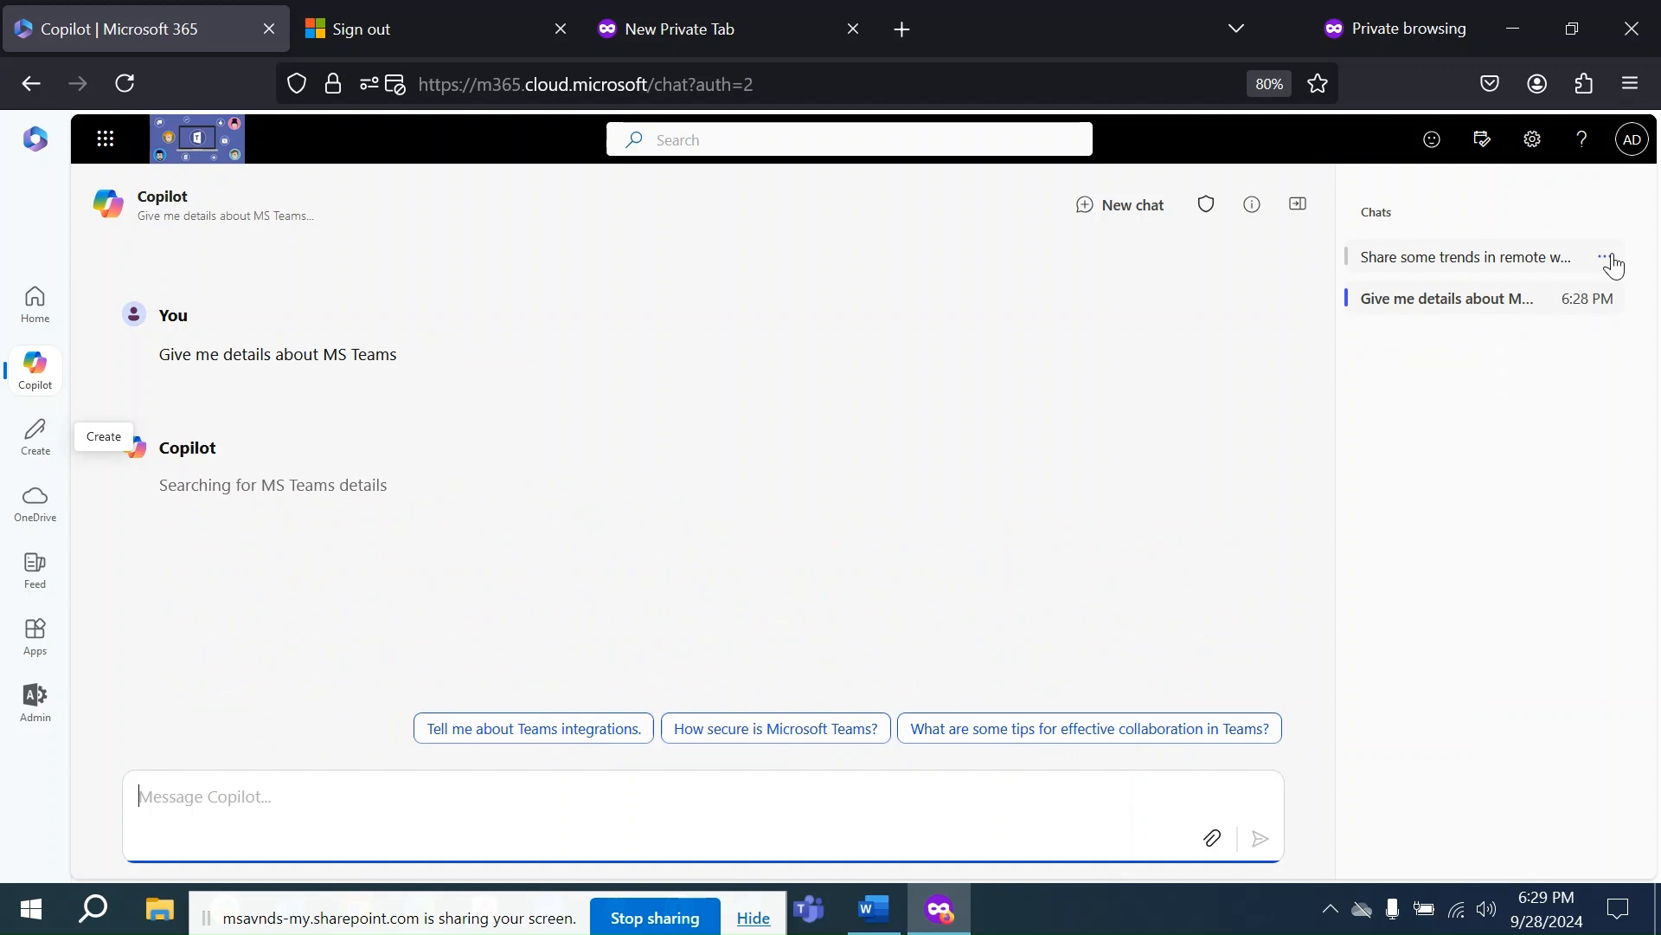
{"action": "left_click", "coordinate": [1605, 257]}
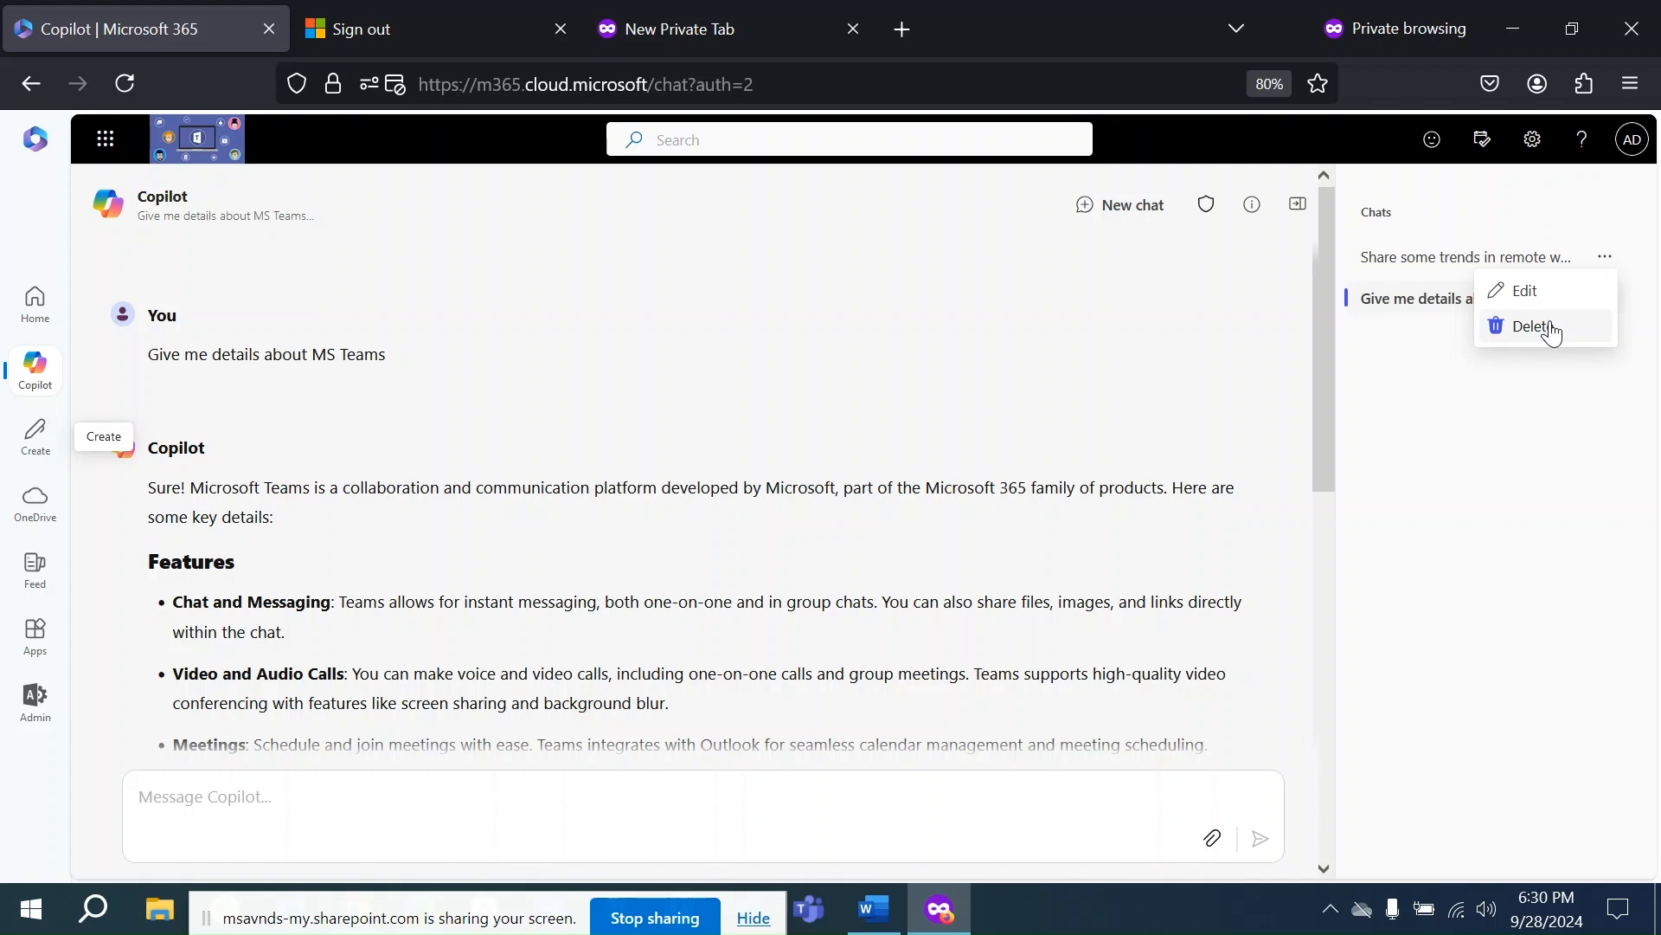
{"action": "left_click", "coordinate": [1546, 400]}
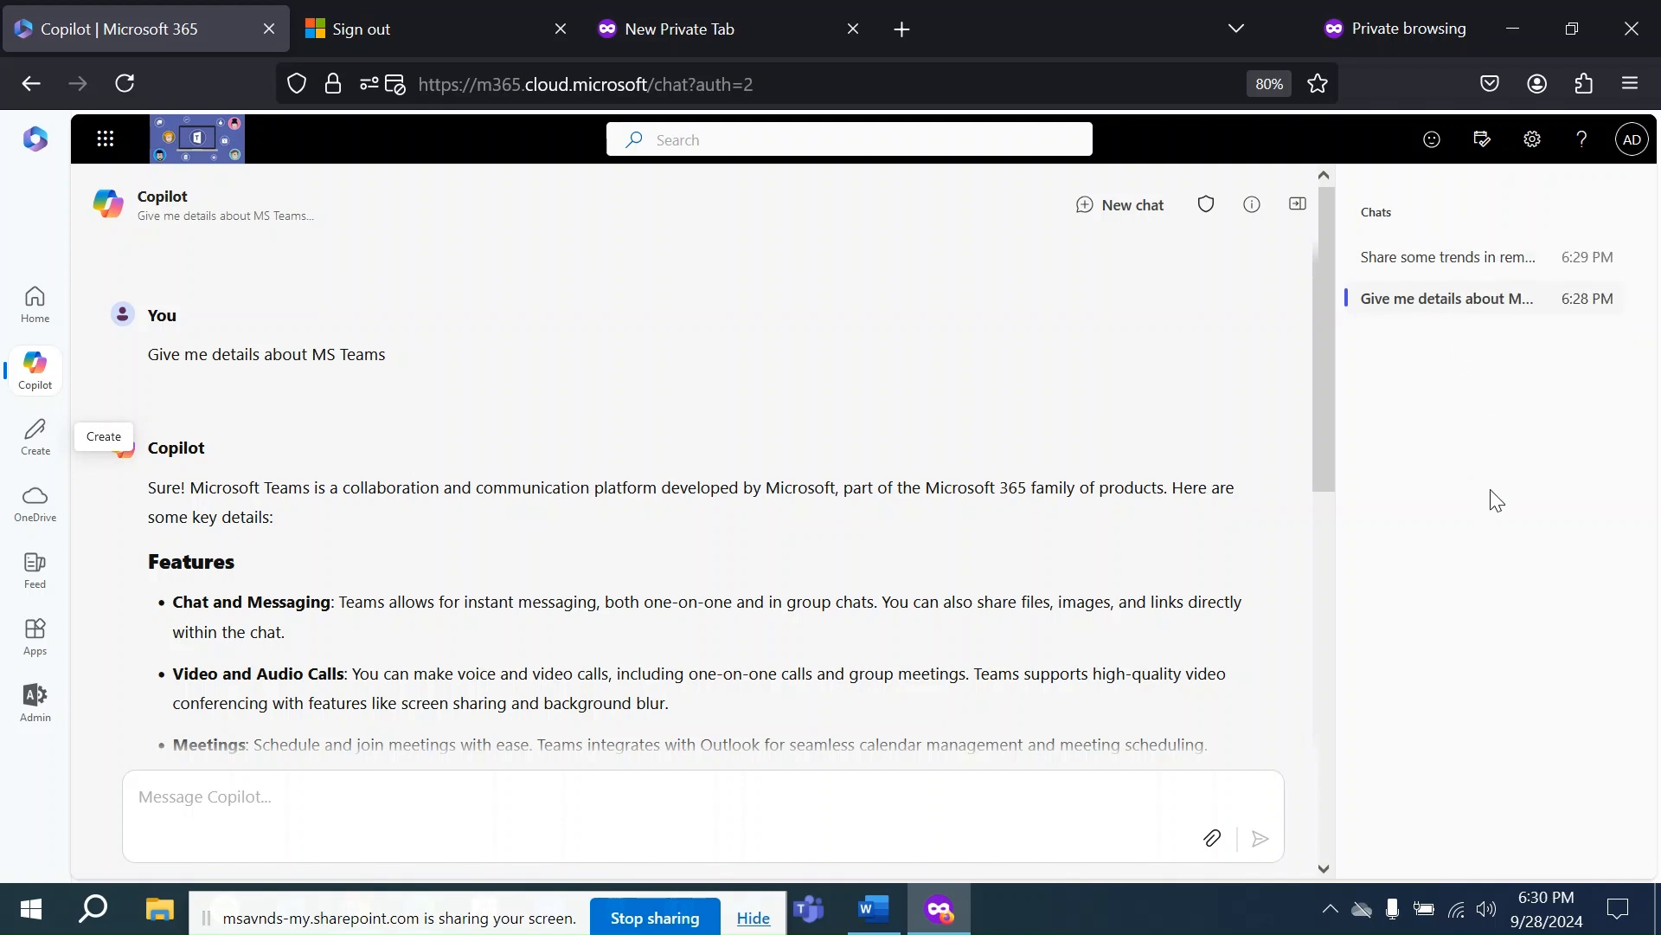
{"action": "left_click", "coordinate": [1301, 212]}
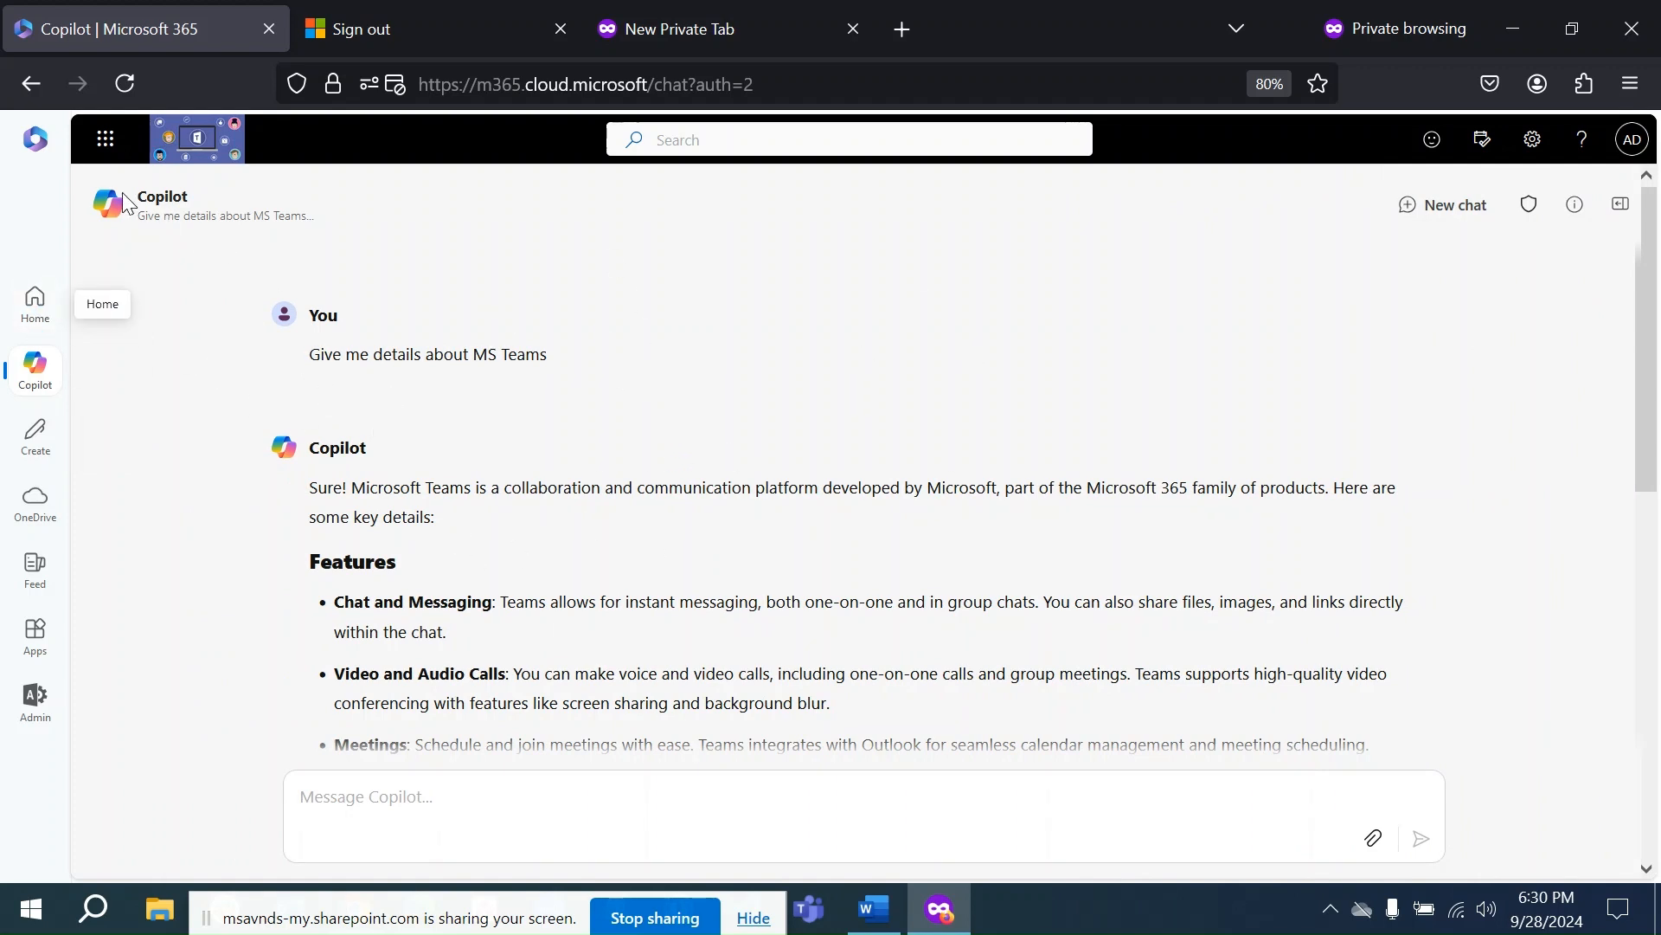
Return to the Microsoft 365 home page and reopen the pinned Copilot from there
{"action": "left_click", "coordinate": [40, 330]}
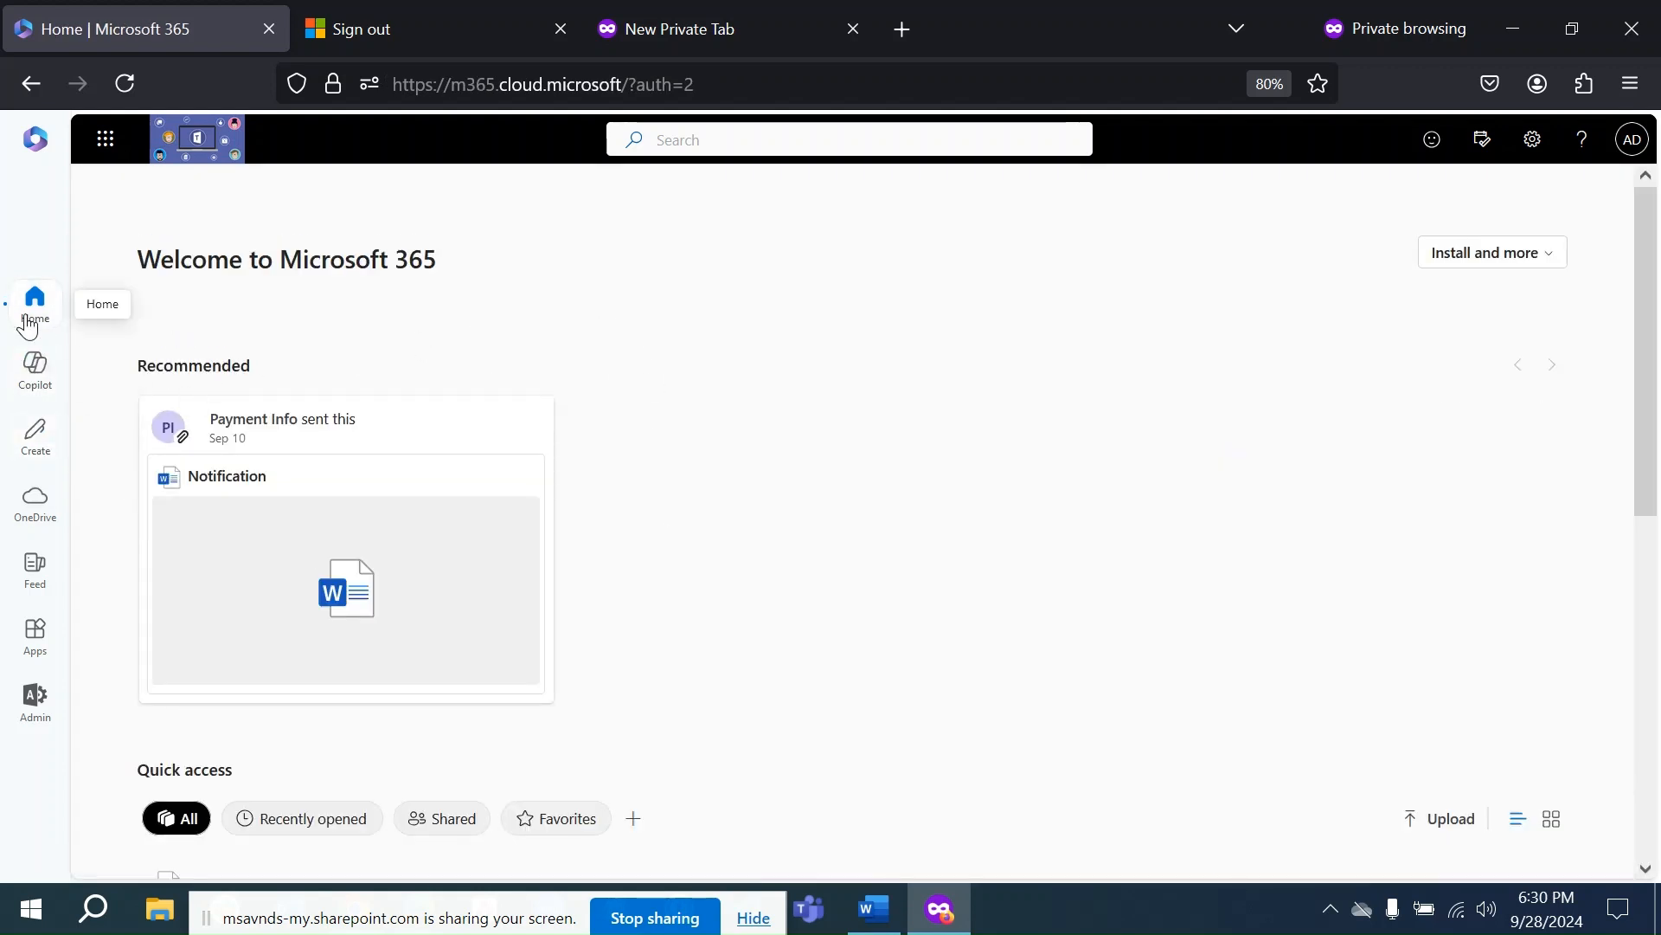
{"action": "left_click", "coordinate": [26, 370]}
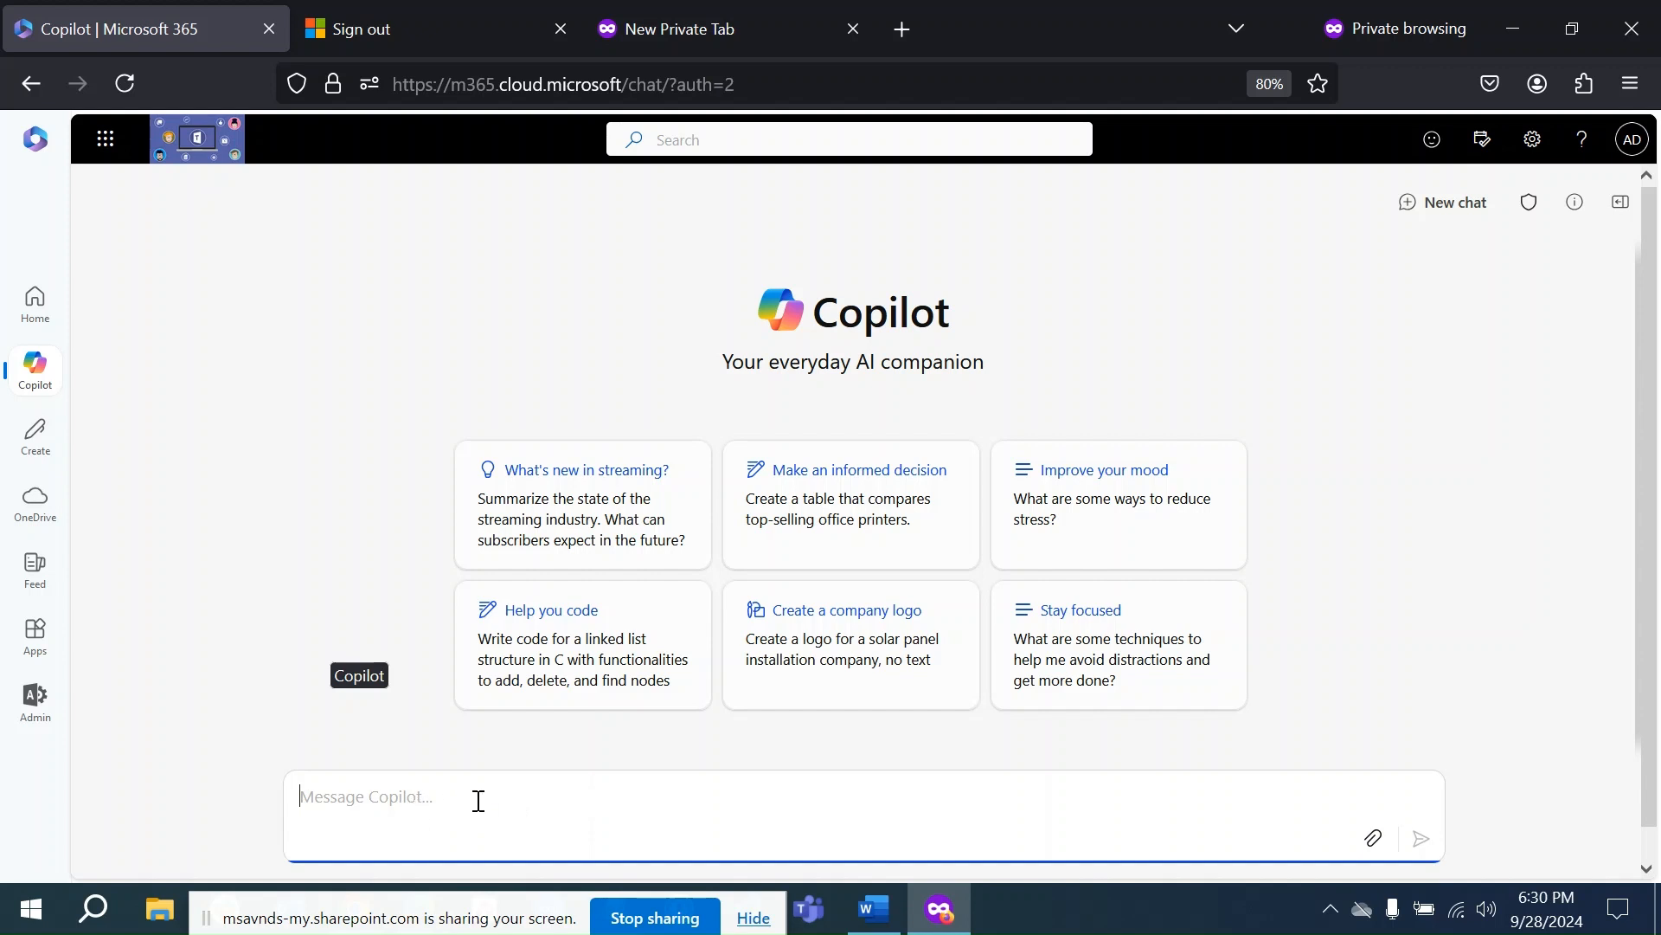
{"action": "left_click_drag", "start_coordinate": [449, 921], "coordinate": [804, 923]}
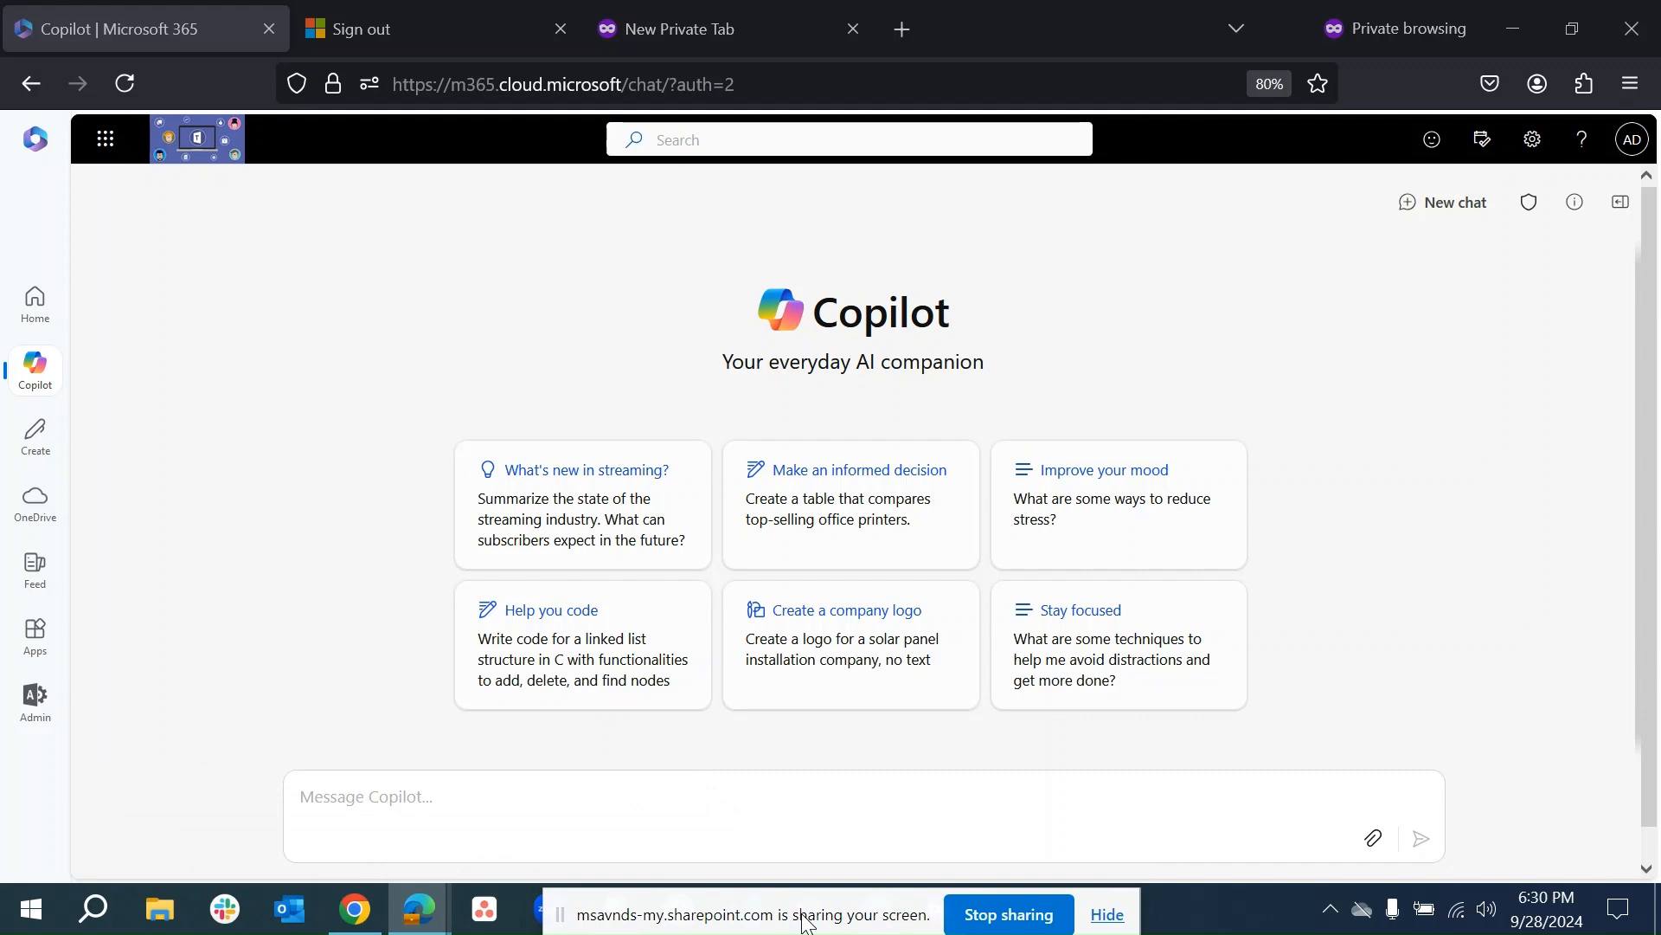
Switch to the Microsoft 365 admin center in Edge and review the Discover content and resources on its Copilot page
{"action": "mouse_move", "coordinate": [428, 926]}
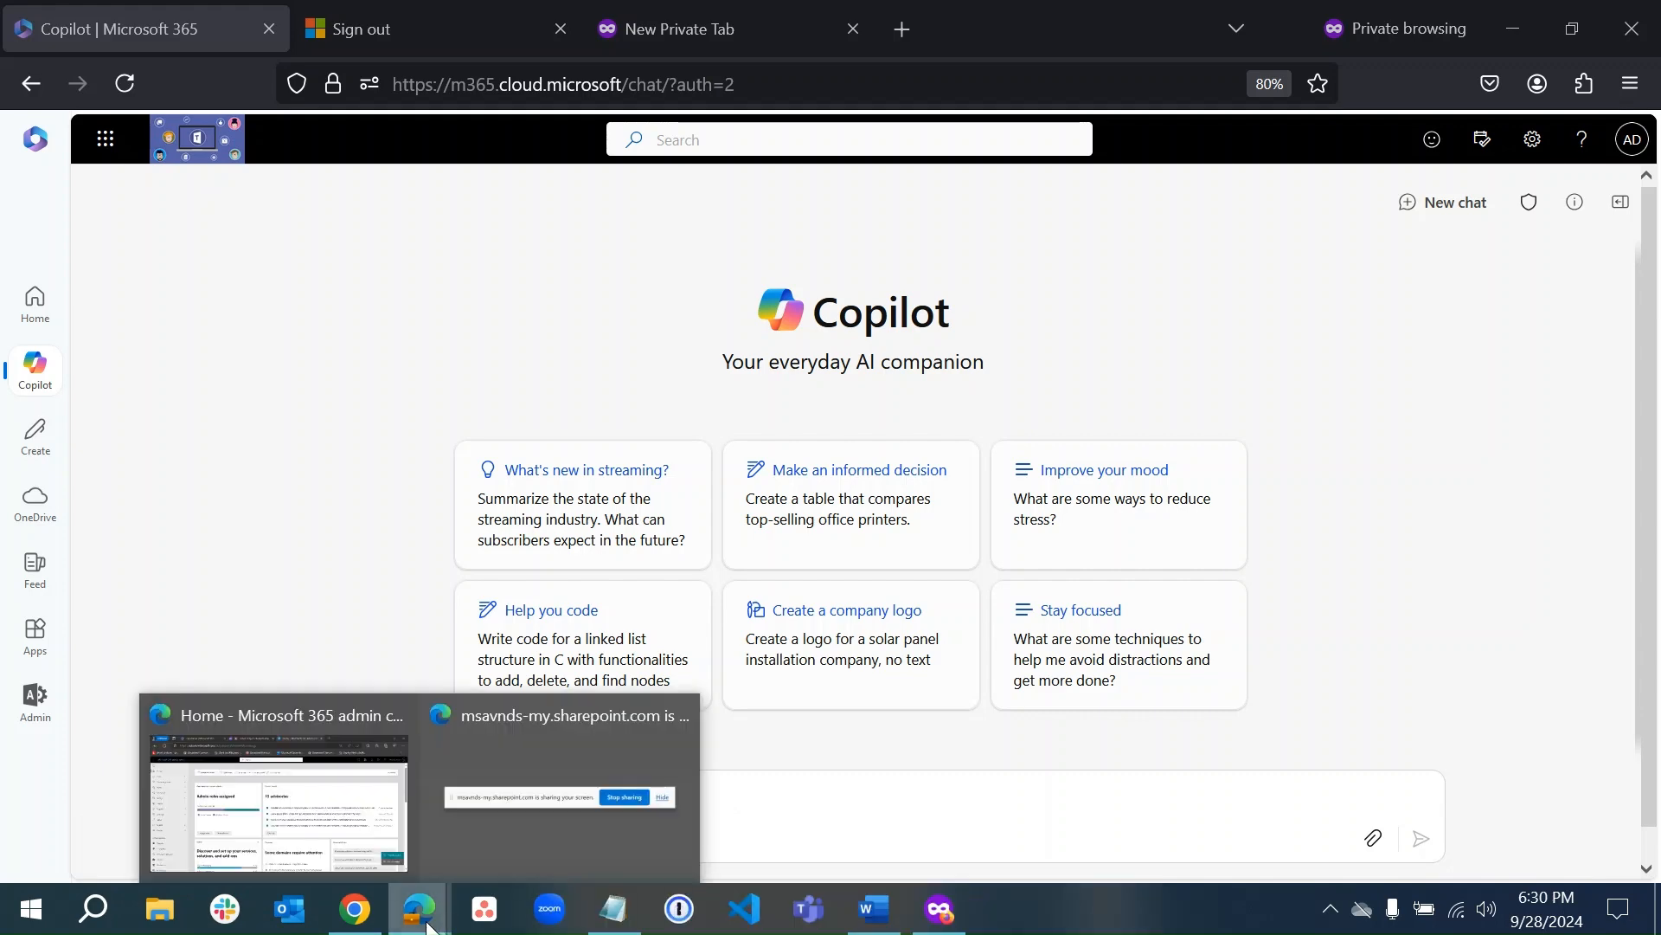
{"action": "left_click", "coordinate": [277, 801]}
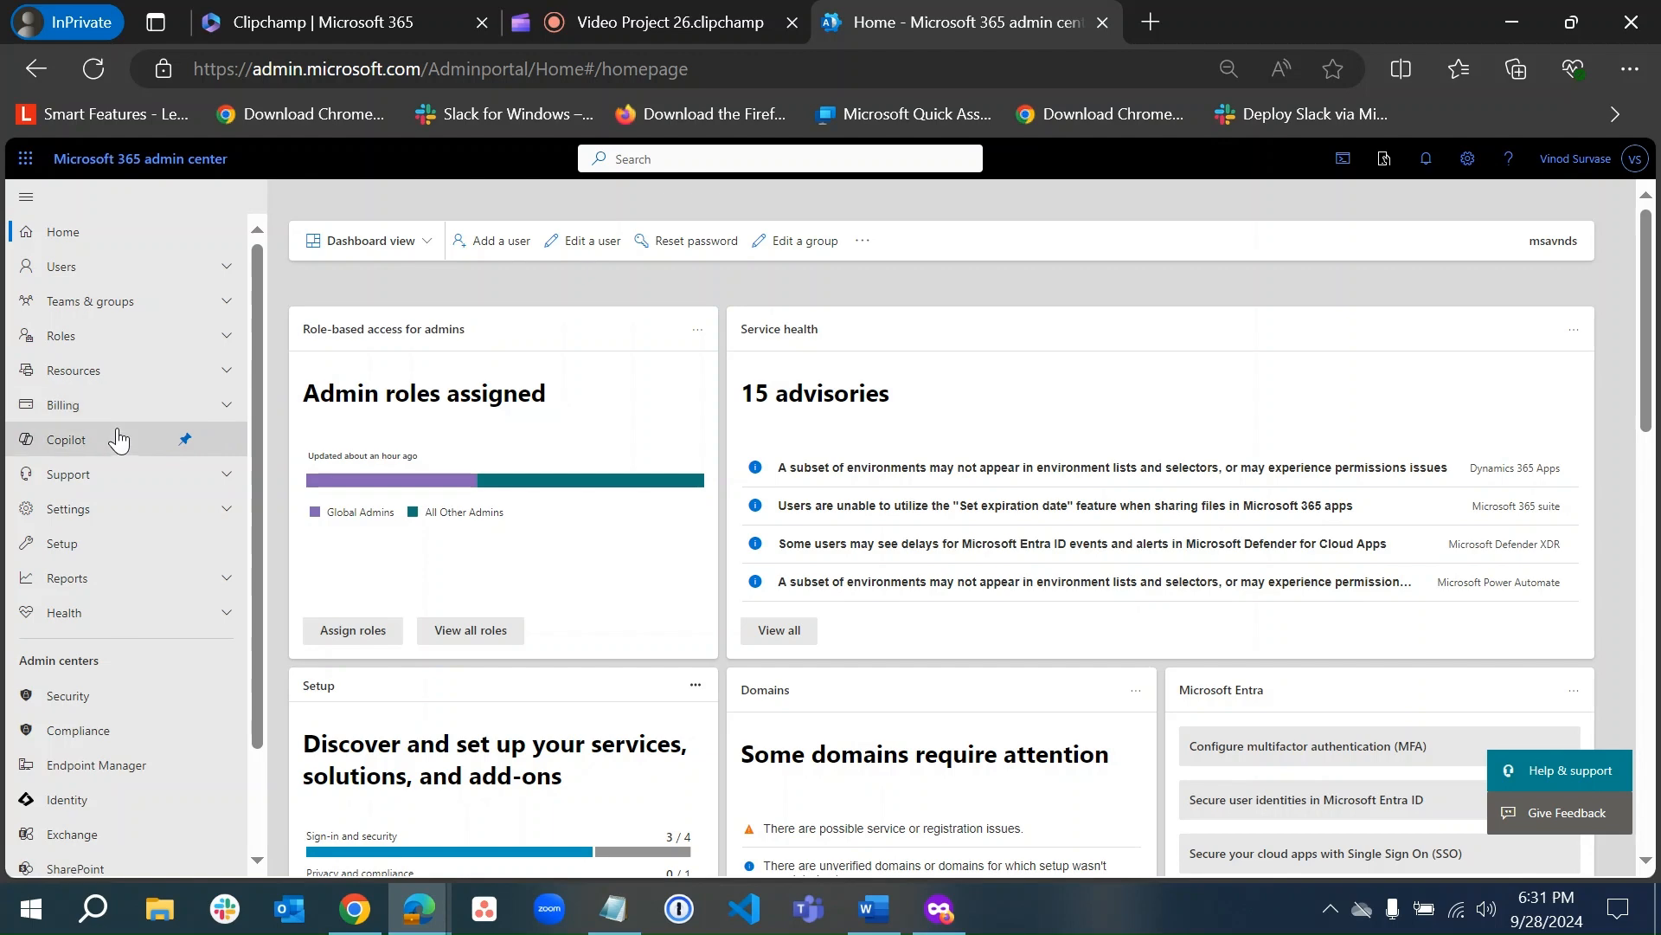
{"action": "left_click", "coordinate": [91, 446]}
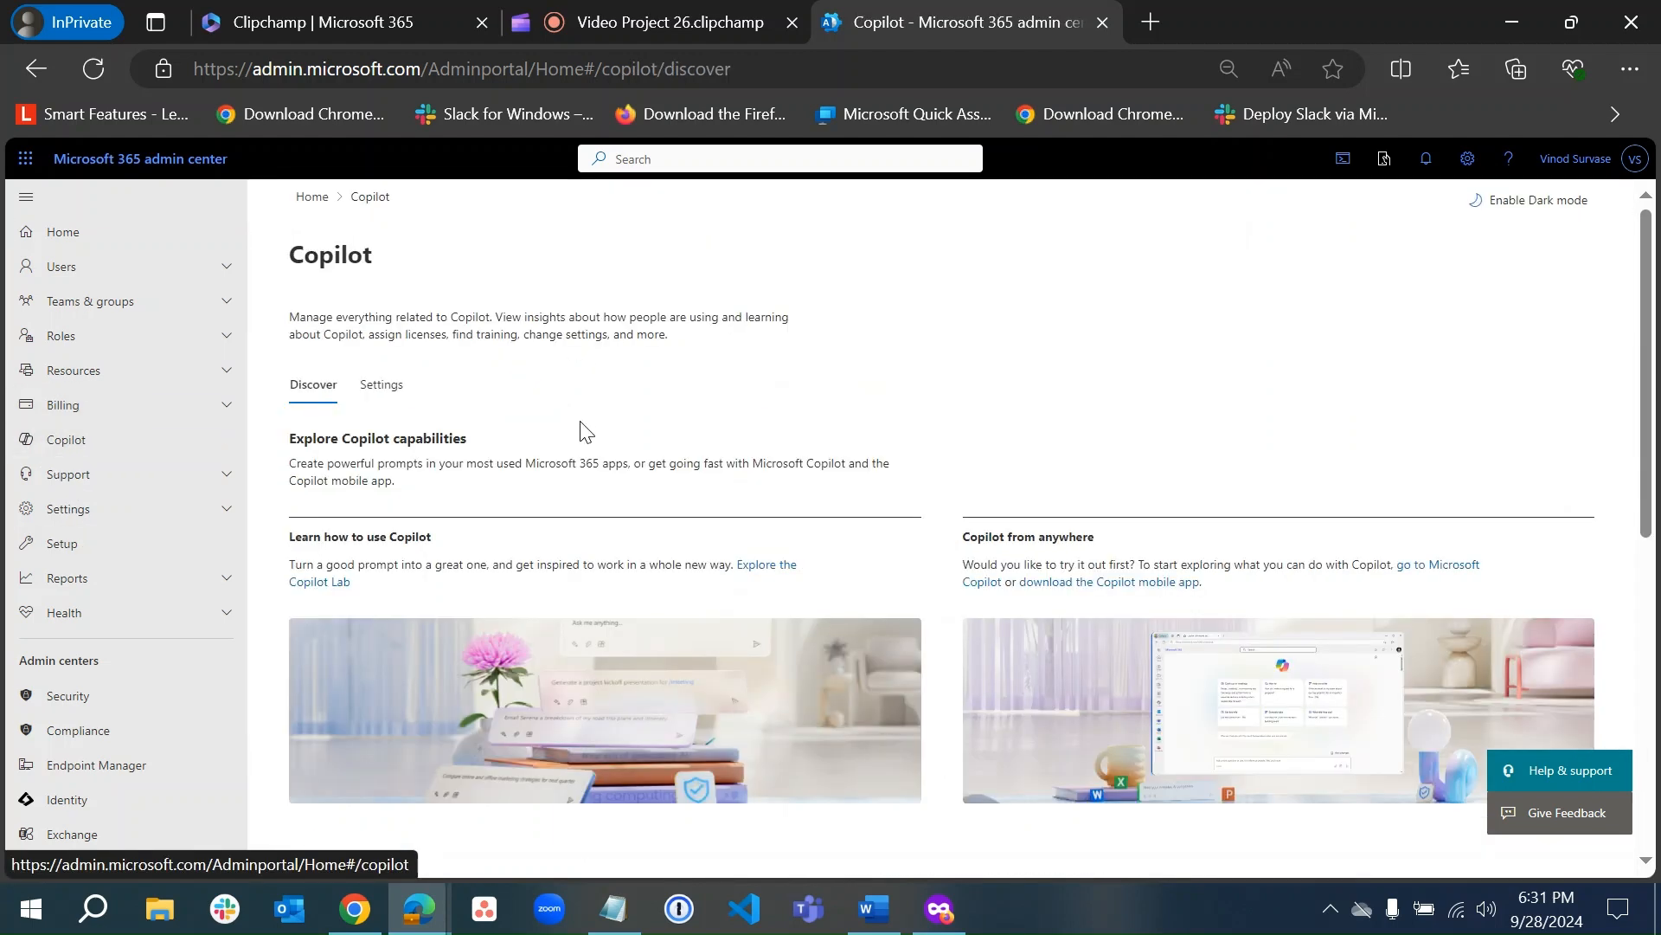
{"action": "scroll", "coordinate": [945, 462], "scroll_direction": "down", "scroll_amount": 1}
{"action": "scroll", "coordinate": [952, 476], "scroll_direction": "down", "scroll_amount": 8}
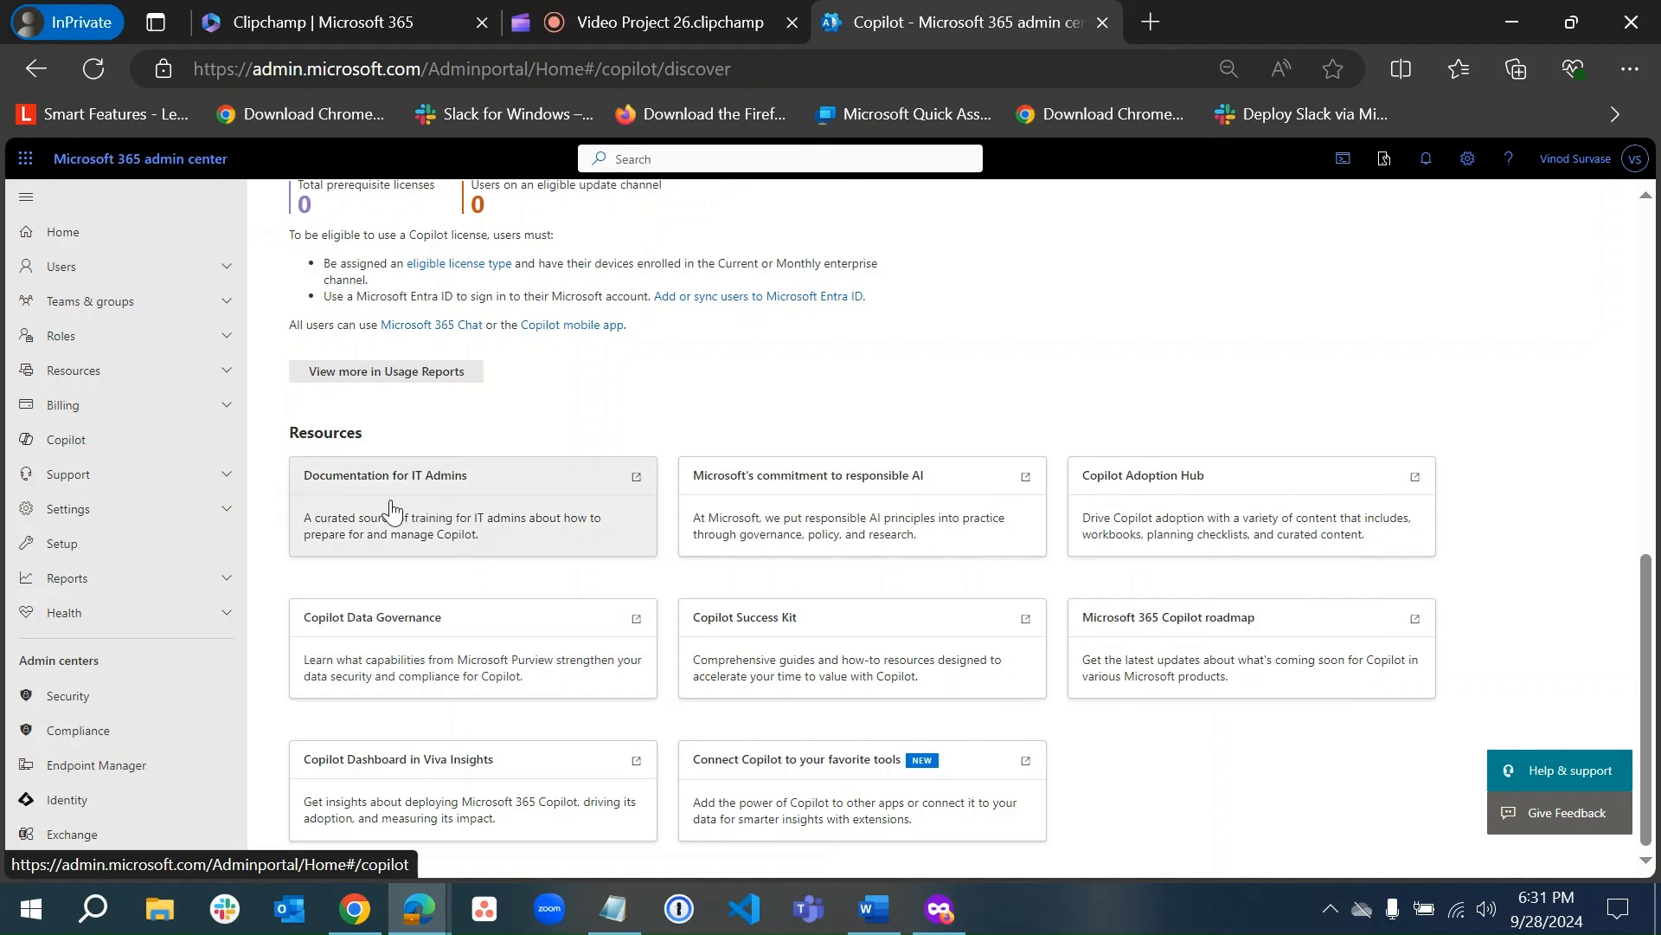
{"action": "scroll", "coordinate": [605, 403], "scroll_direction": "up", "scroll_amount": 9}
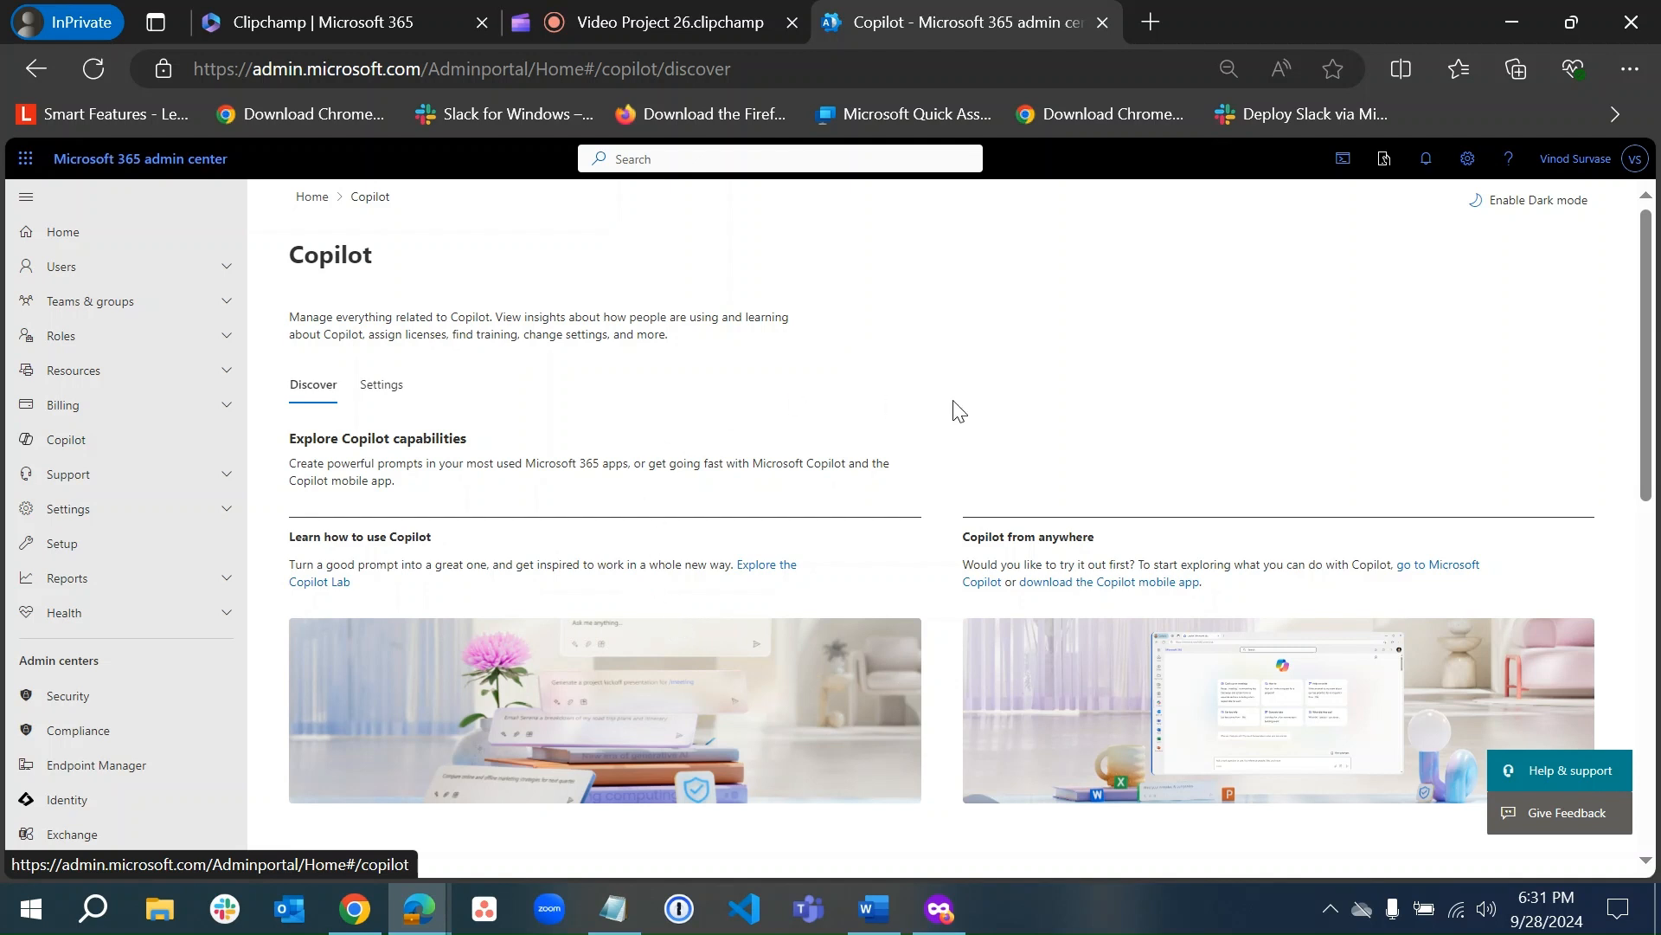
Show the Copilot settings and review the details of Copilot in Bing, Edge, and Windows
{"action": "left_click", "coordinate": [381, 391]}
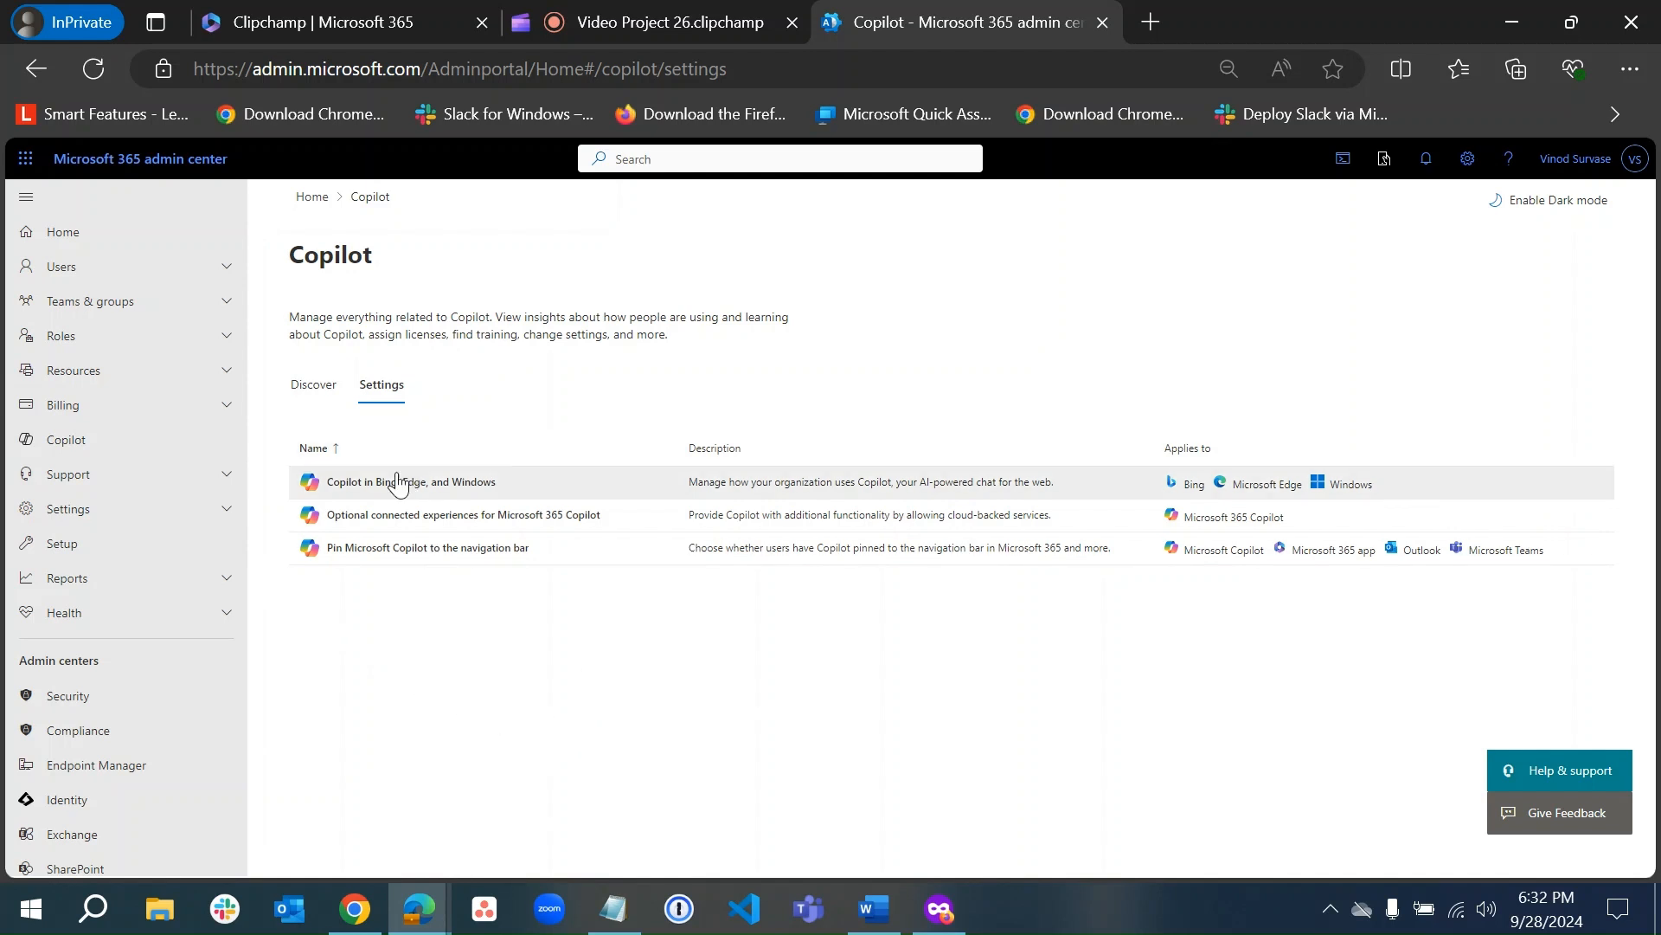
{"action": "left_click", "coordinate": [344, 486]}
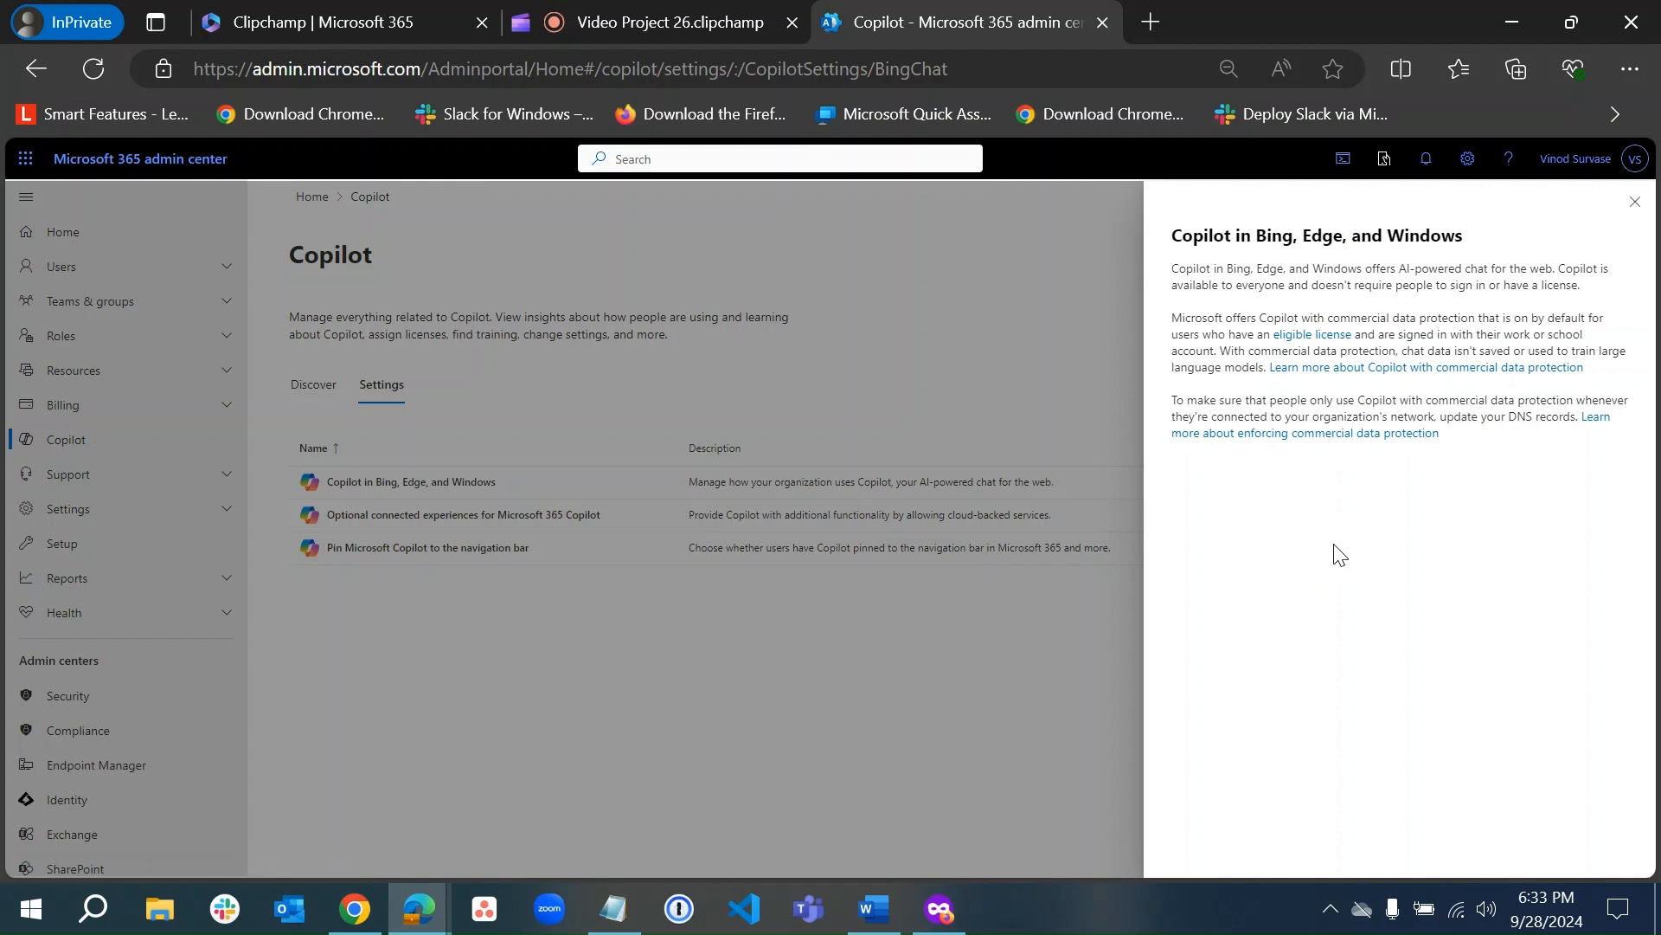
{"action": "left_click", "coordinate": [1634, 201]}
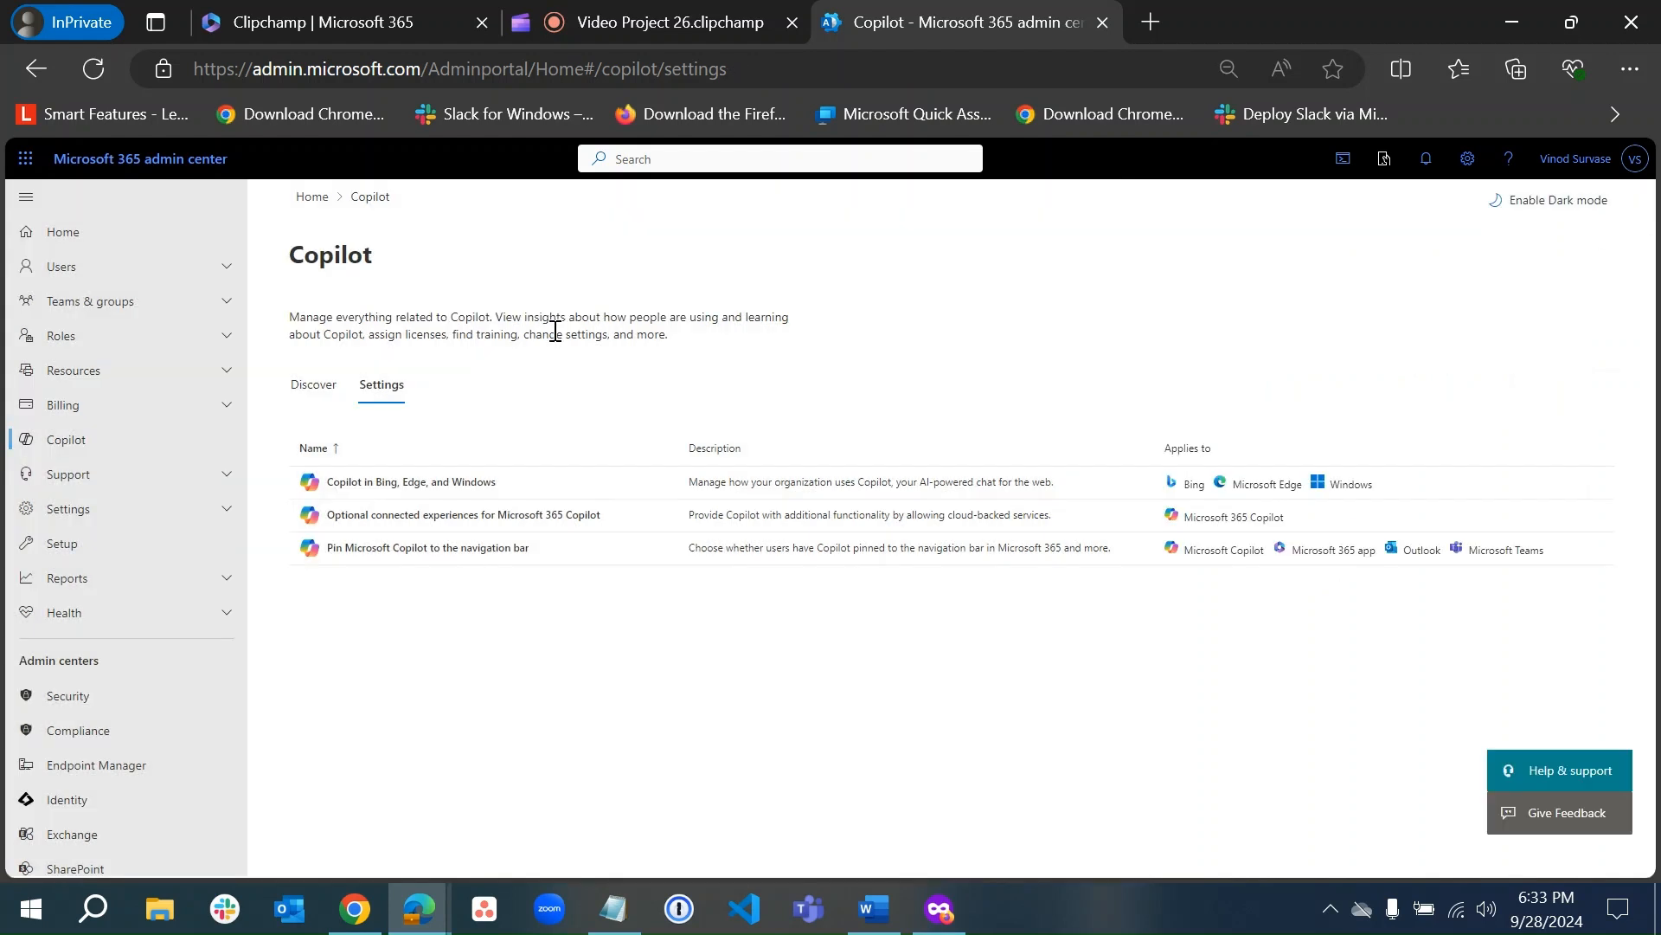
Review the optional connected experiences setting for Microsoft 365 Copilot and its linked Cloud Policy configurations page, and close the setting
{"action": "left_click", "coordinate": [394, 520]}
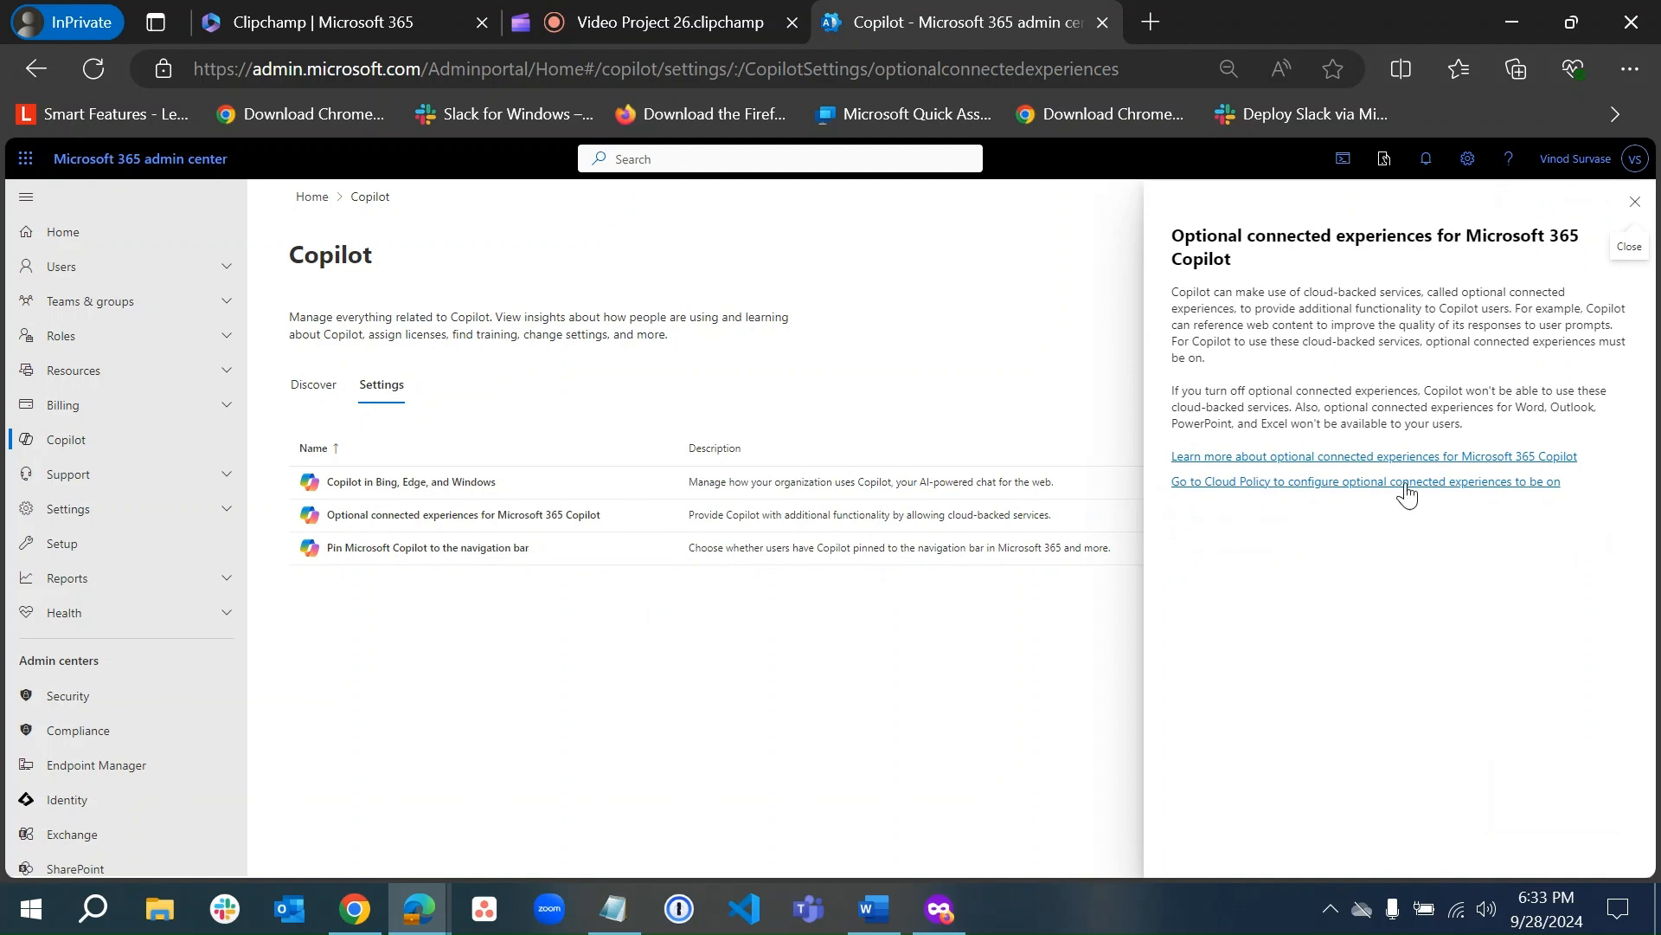
{"action": "left_click", "coordinate": [1259, 491]}
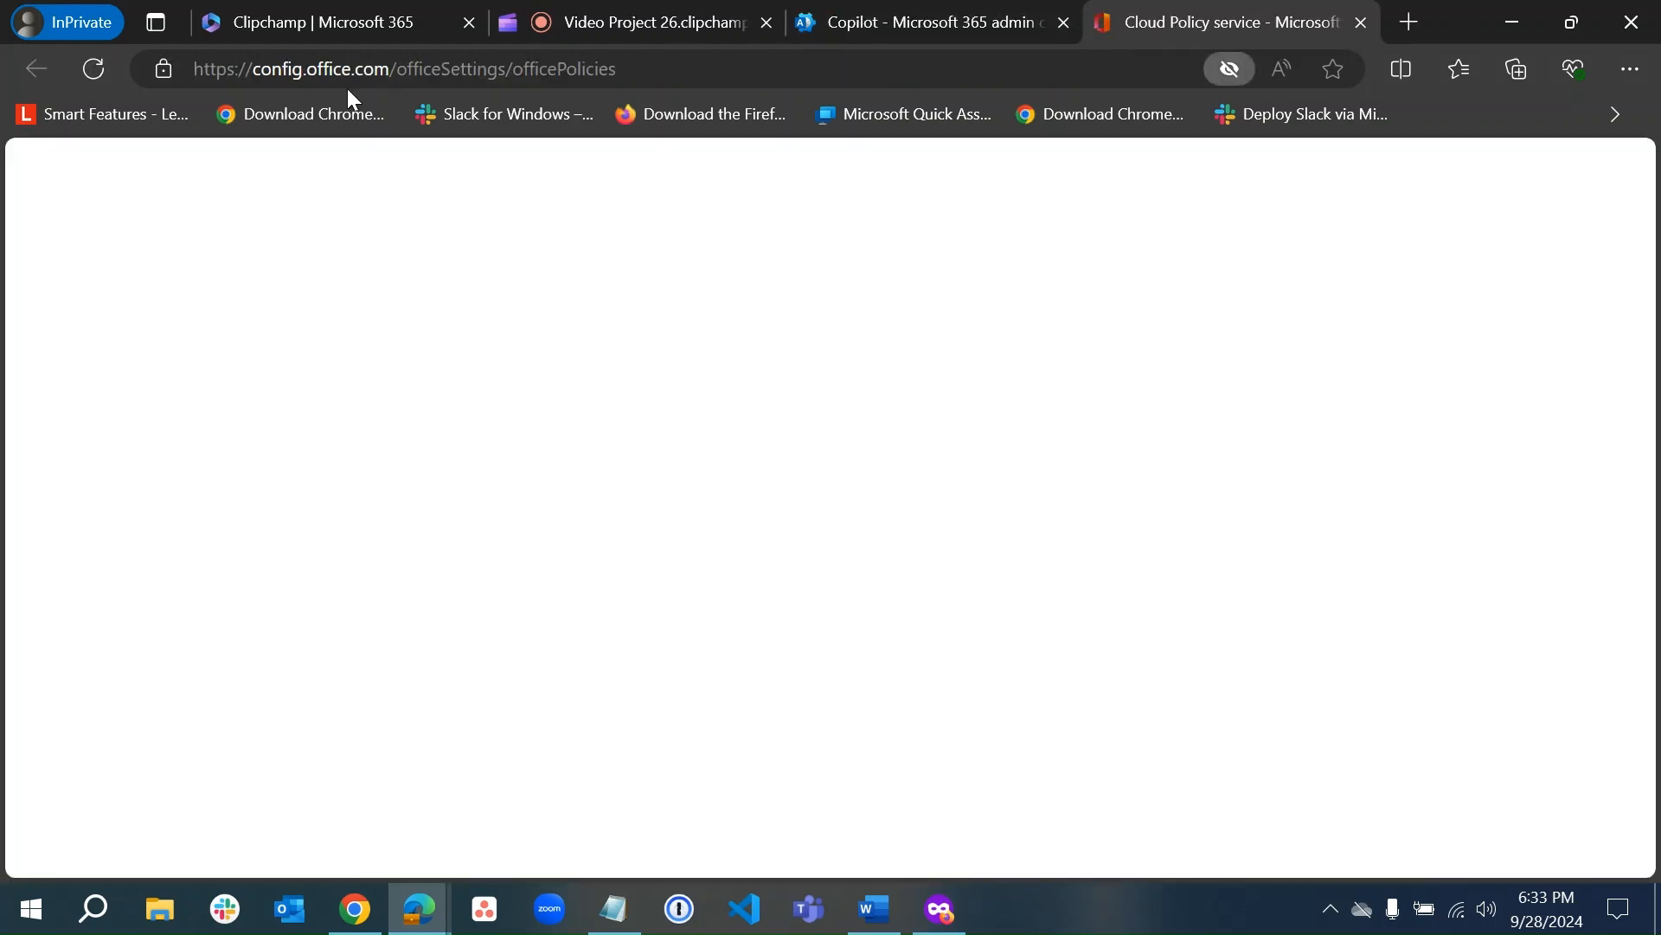
{"action": "left_click_drag", "start_coordinate": [246, 74], "coordinate": [407, 73]}
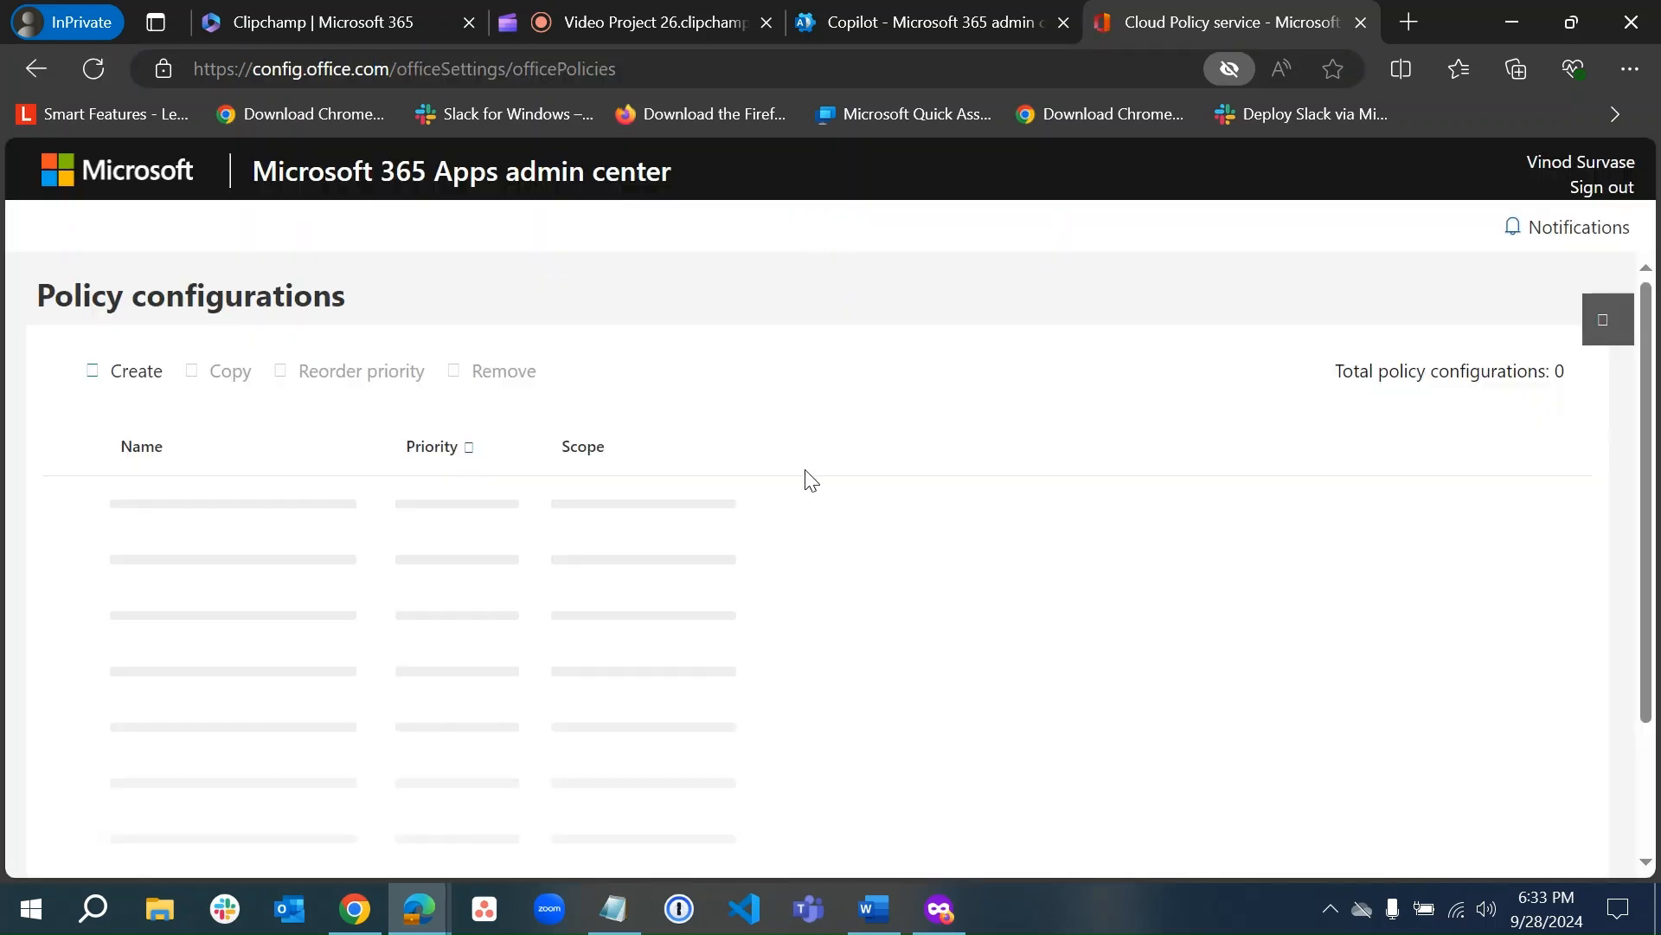
{"action": "left_click_drag", "start_coordinate": [254, 177], "coordinate": [667, 148]}
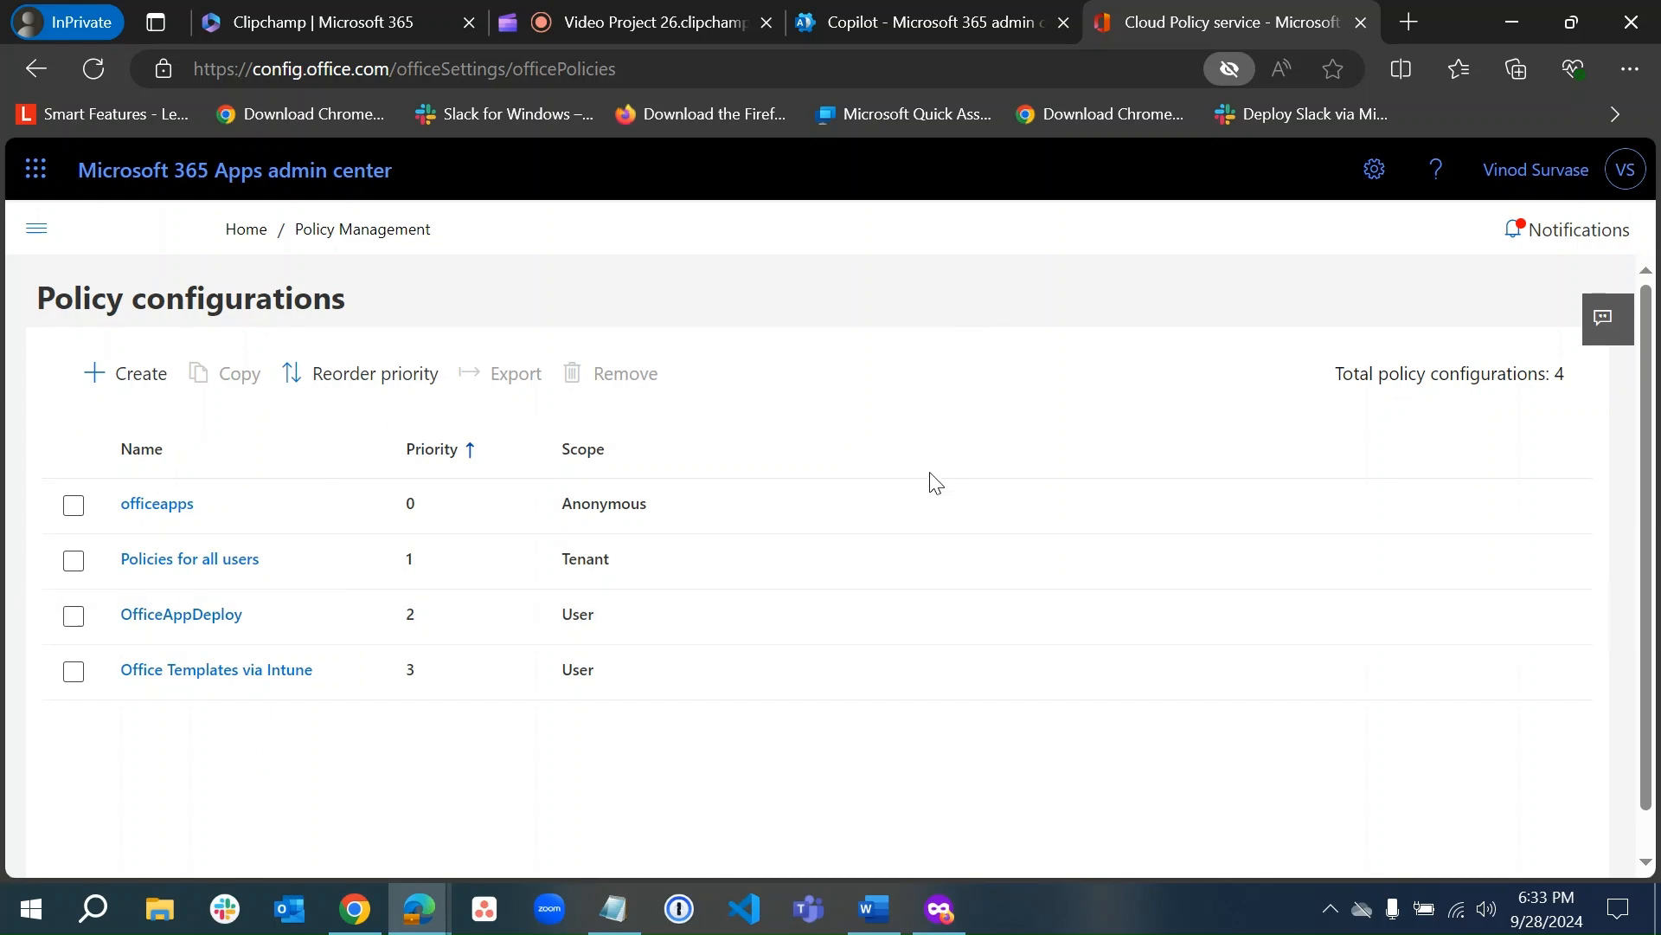
{"action": "left_click", "coordinate": [982, 15]}
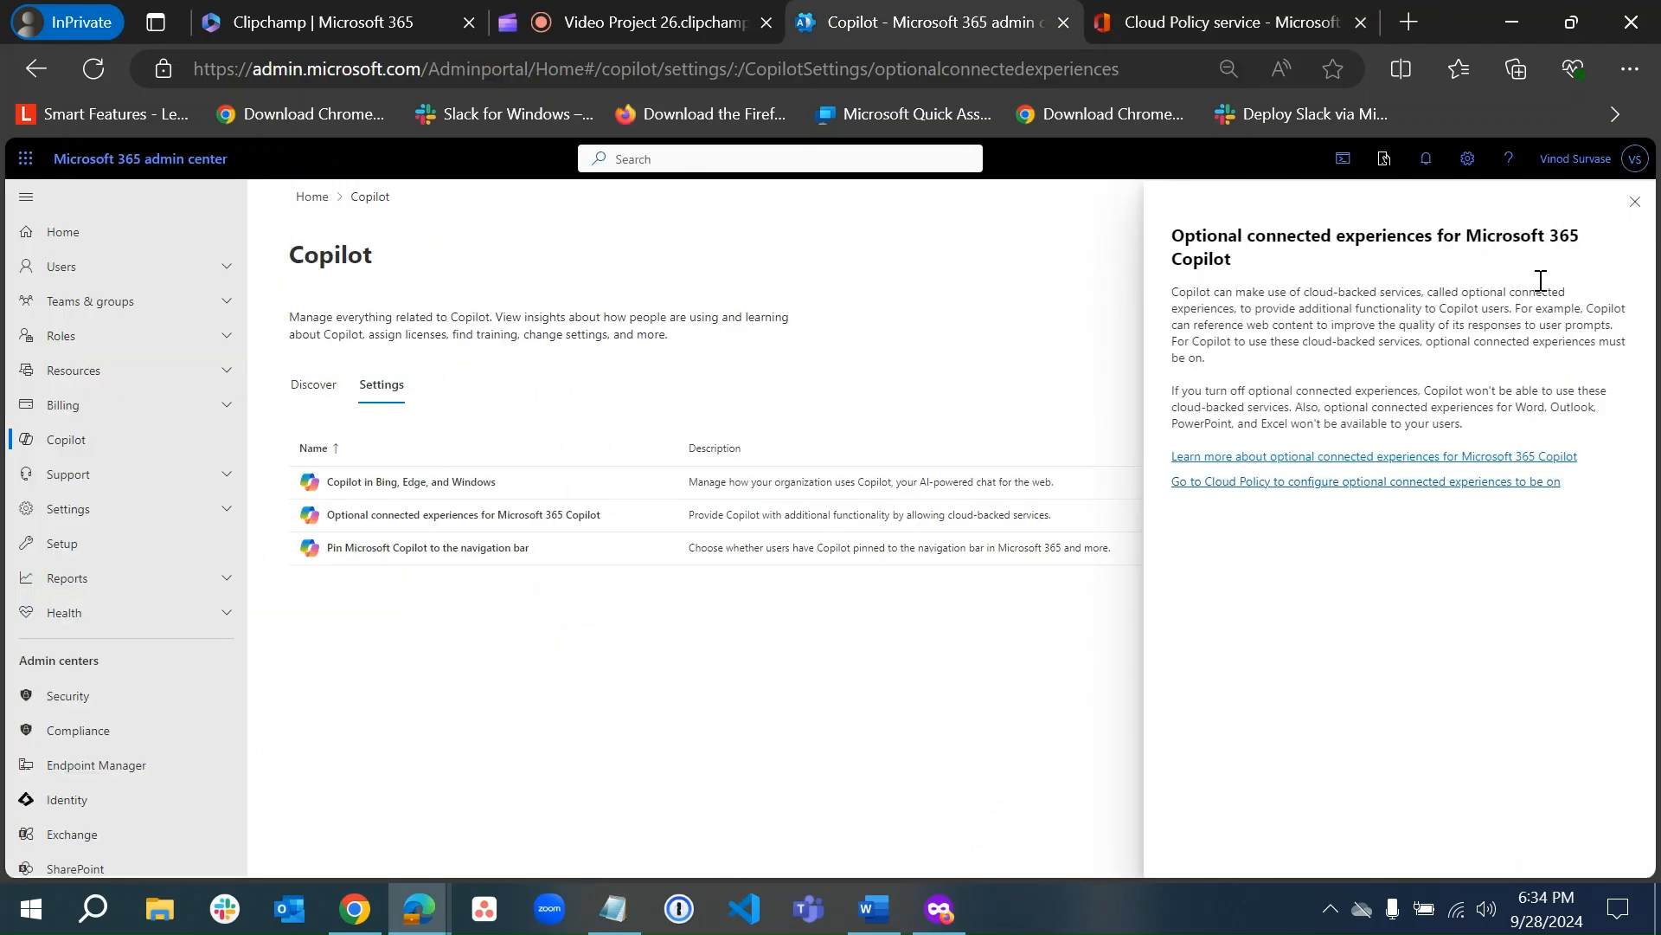
{"action": "left_click", "coordinate": [1635, 201]}
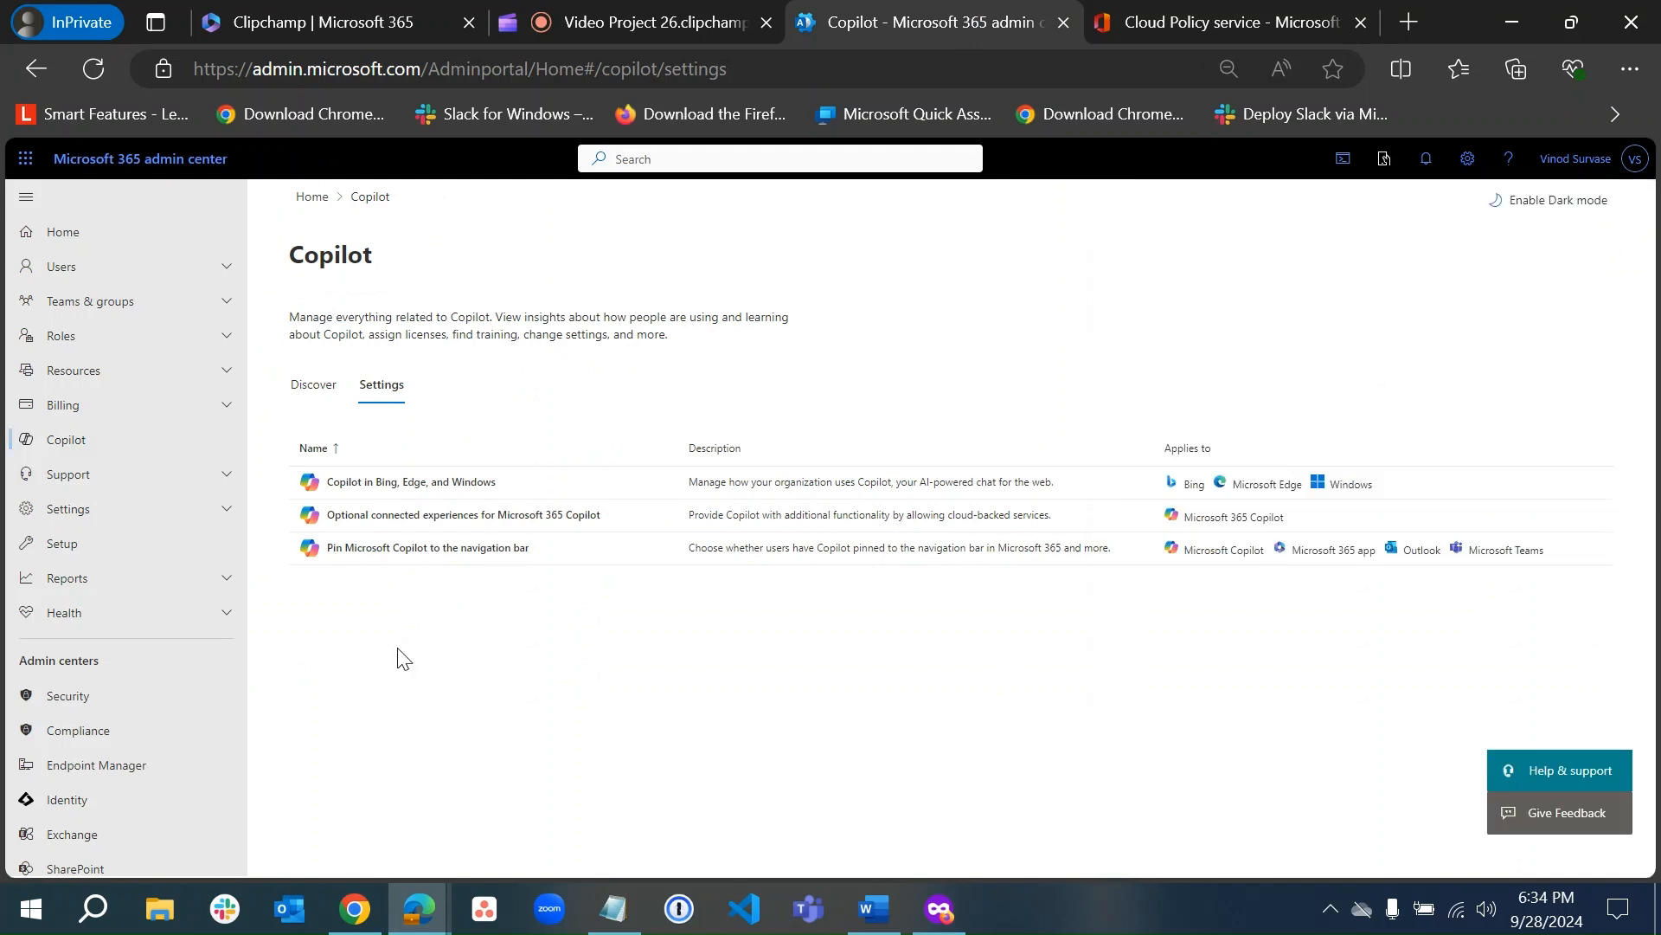
In the setting for pinning Microsoft Copilot to the navigation bar, disallow asking users whether they want to pin it, and discard the change
{"action": "left_click", "coordinate": [375, 555]}
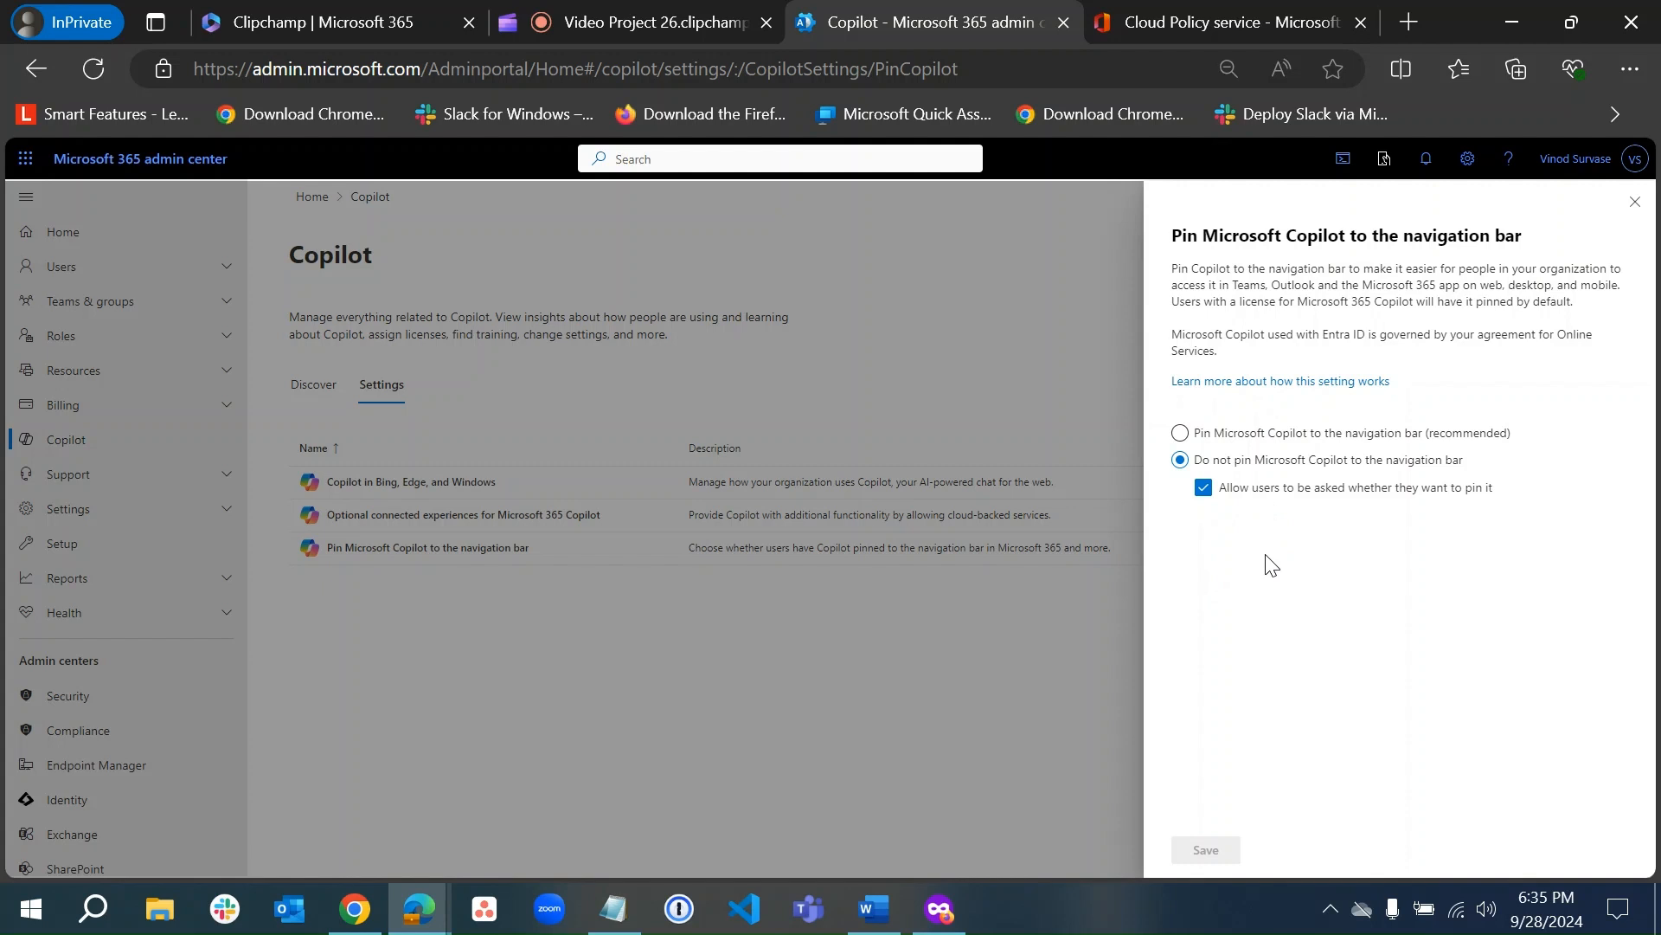
{"action": "left_click", "coordinate": [1239, 500]}
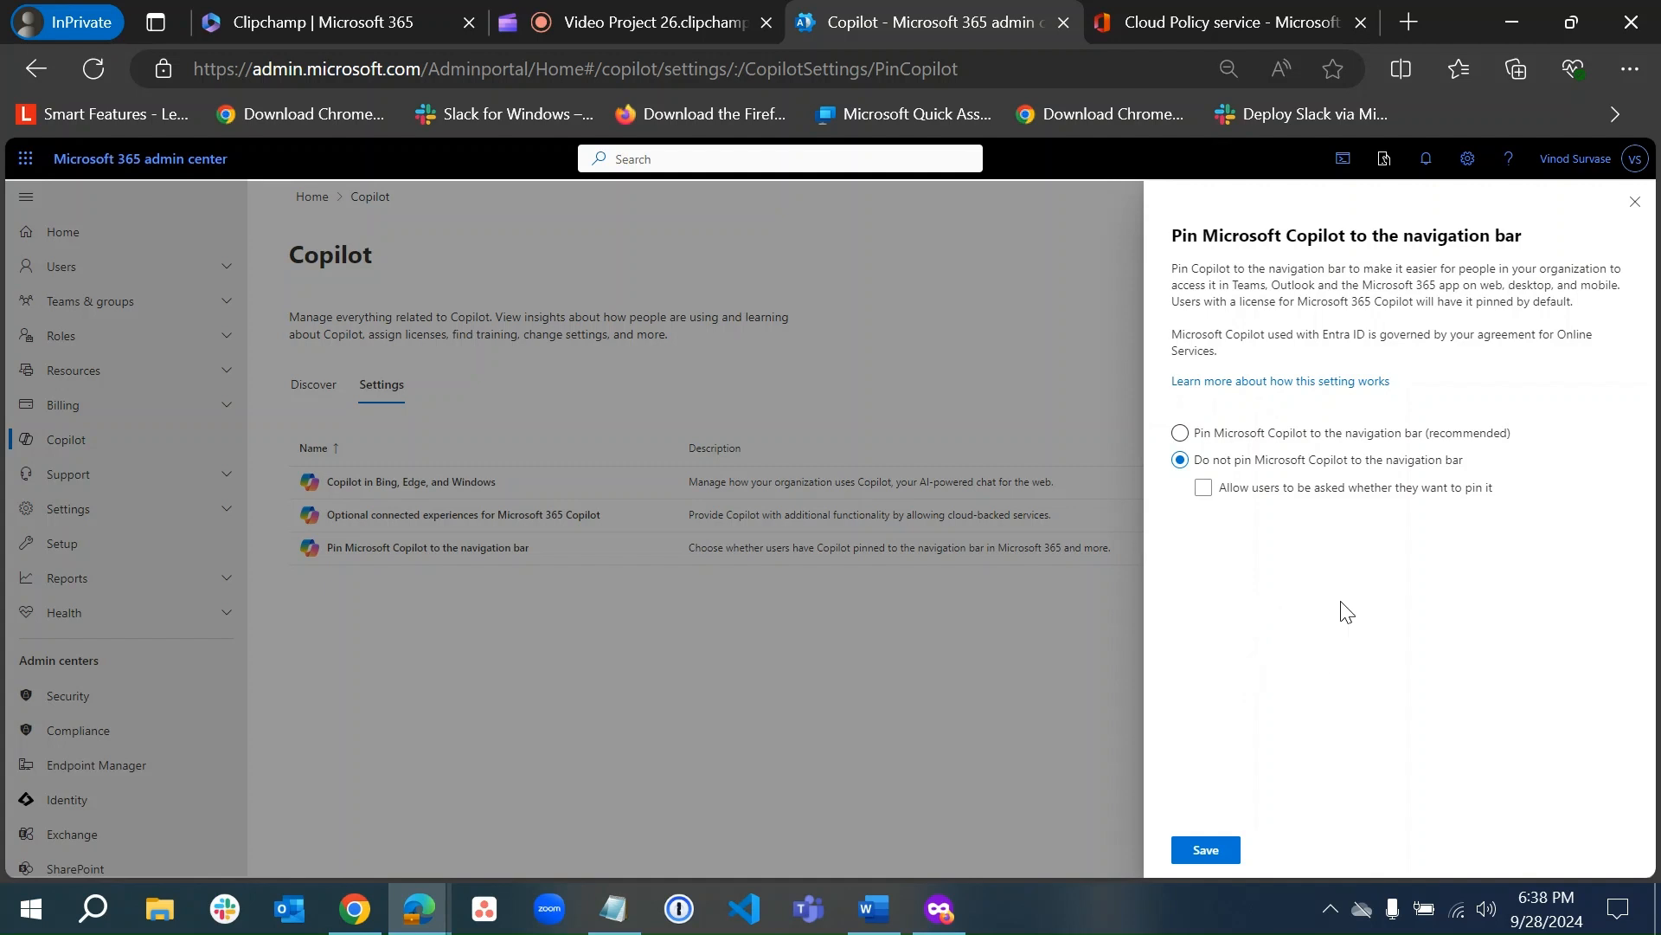
{"action": "left_click", "coordinate": [1634, 205]}
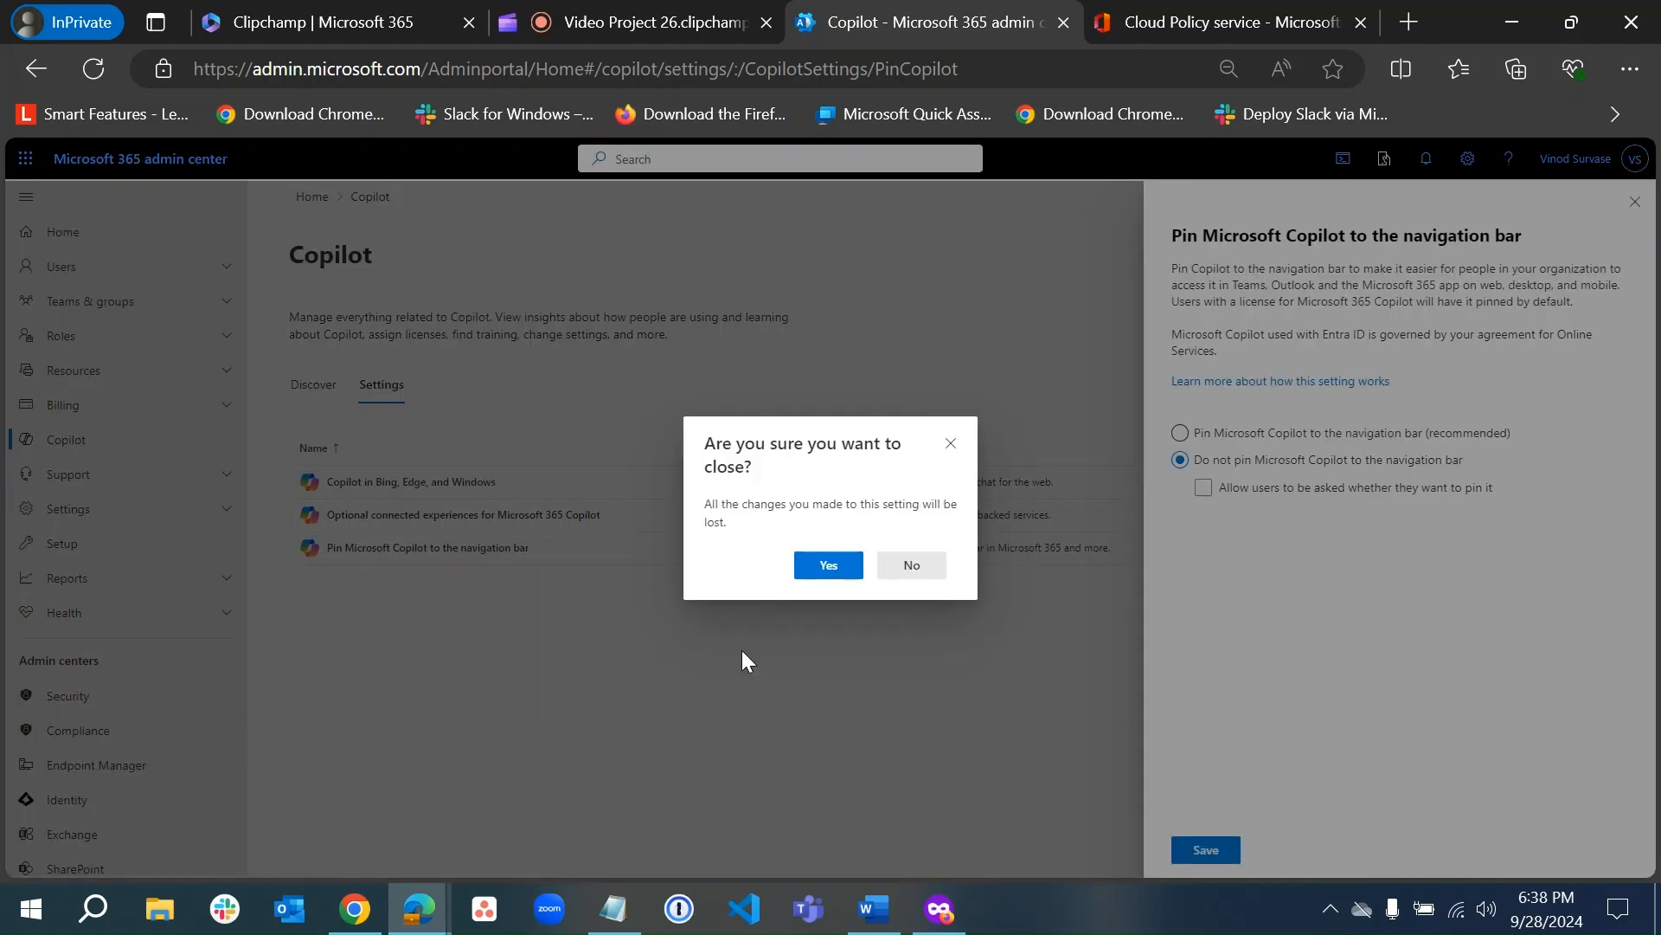
{"action": "left_click", "coordinate": [838, 565]}
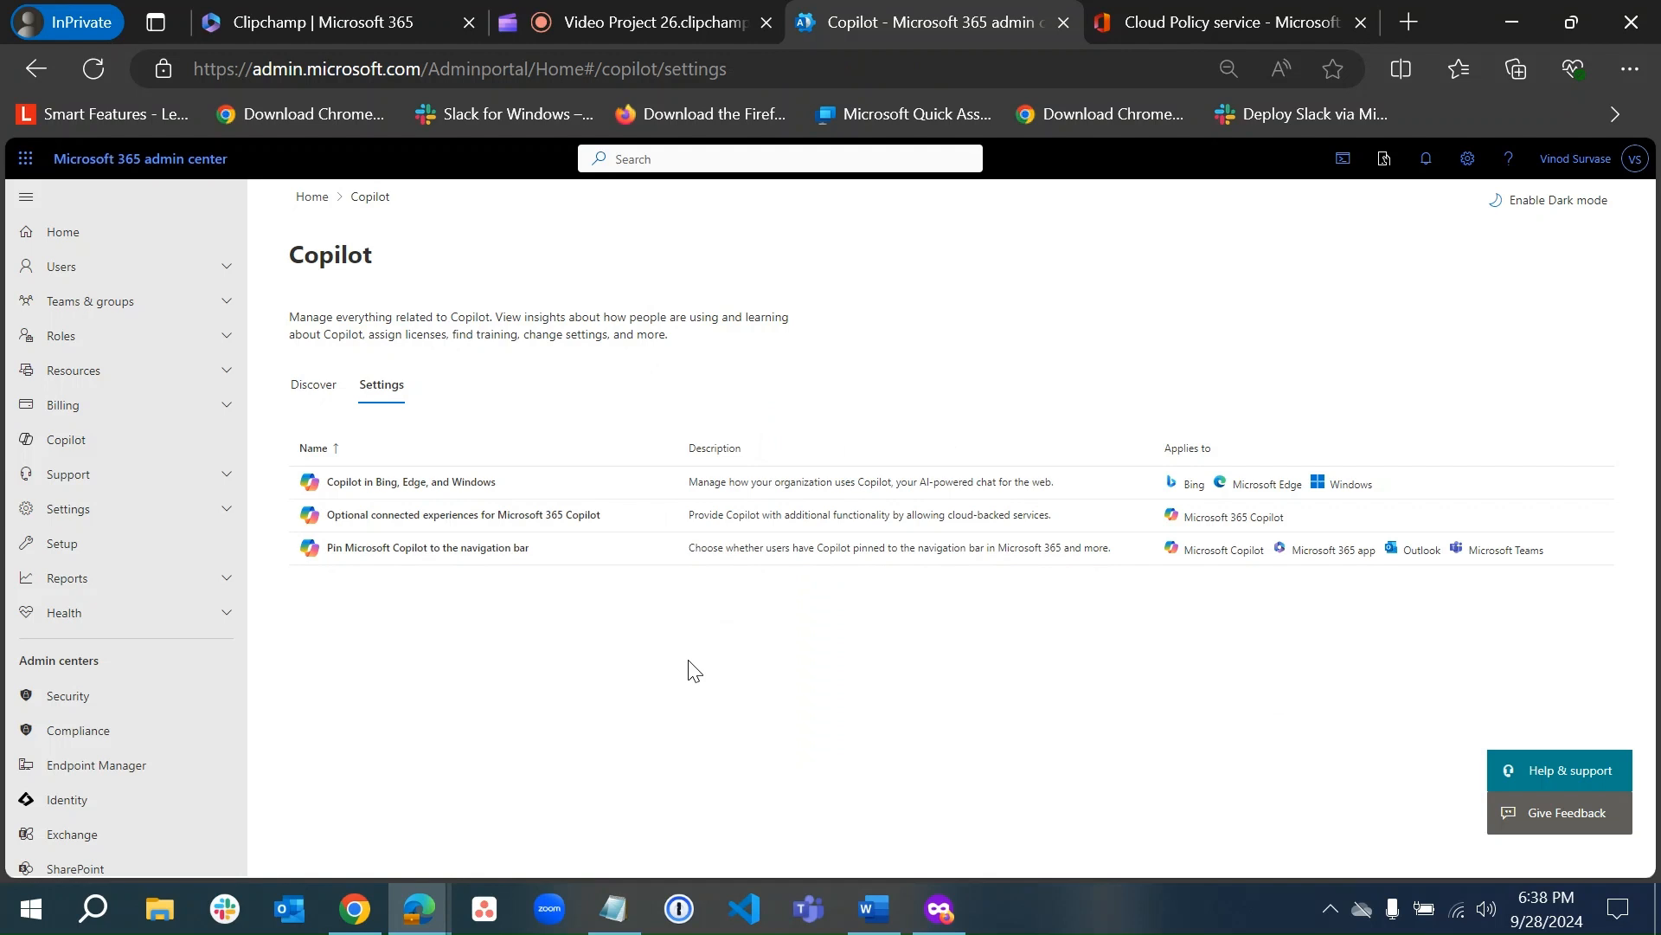
{"action": "left_click", "coordinate": [687, 10]}
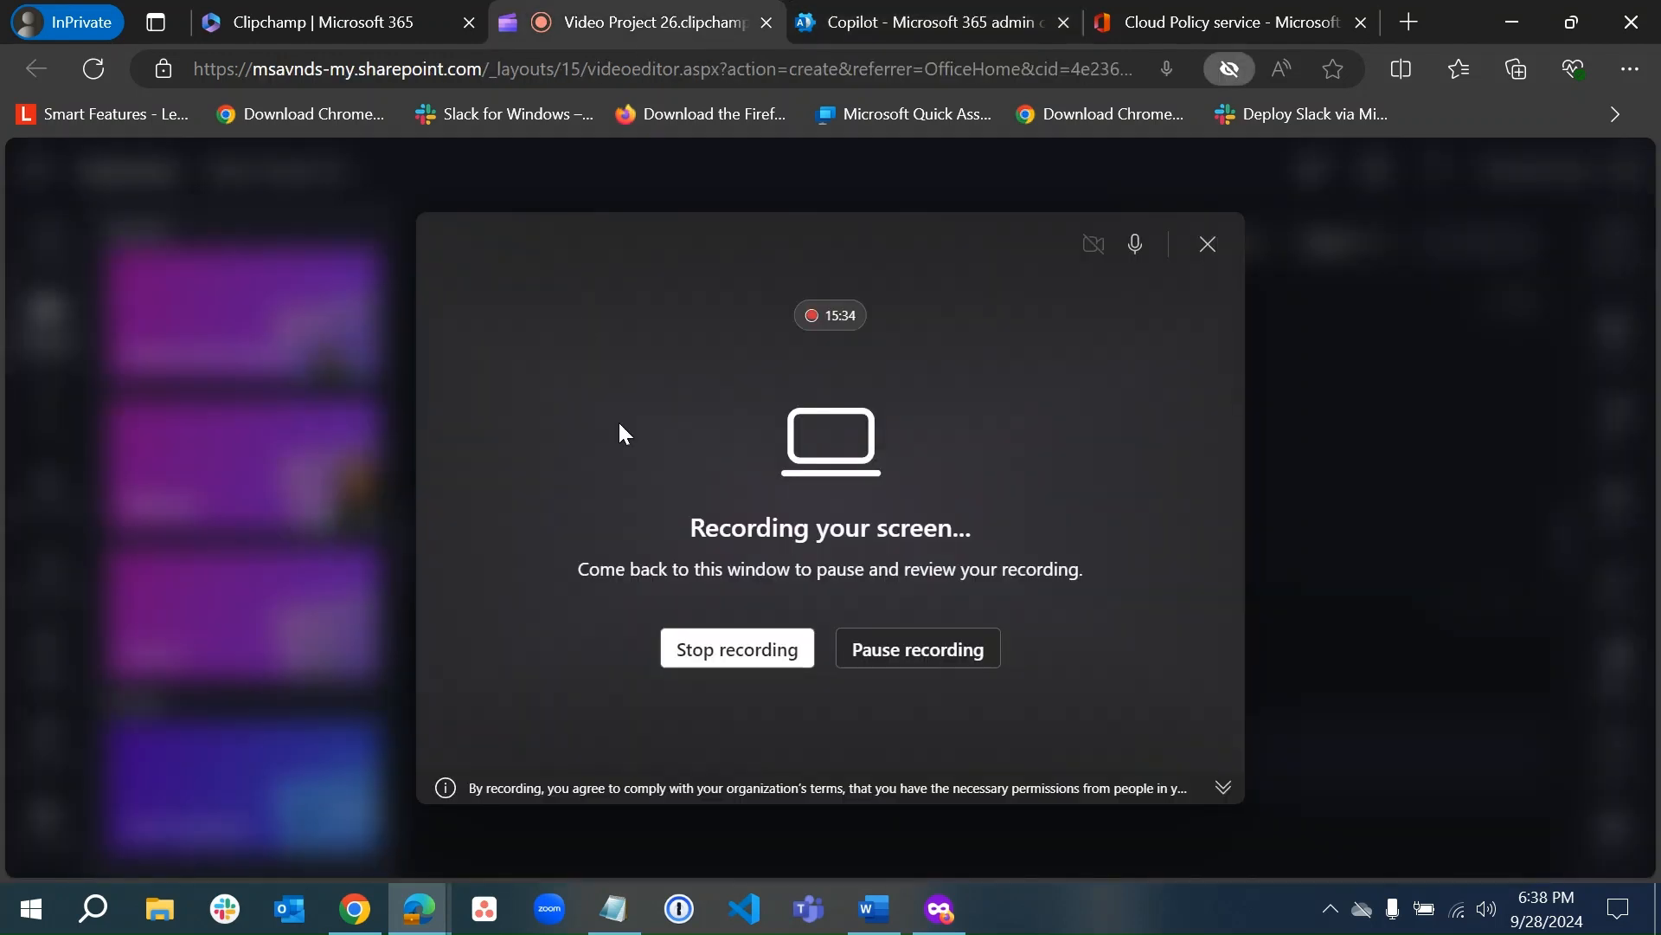